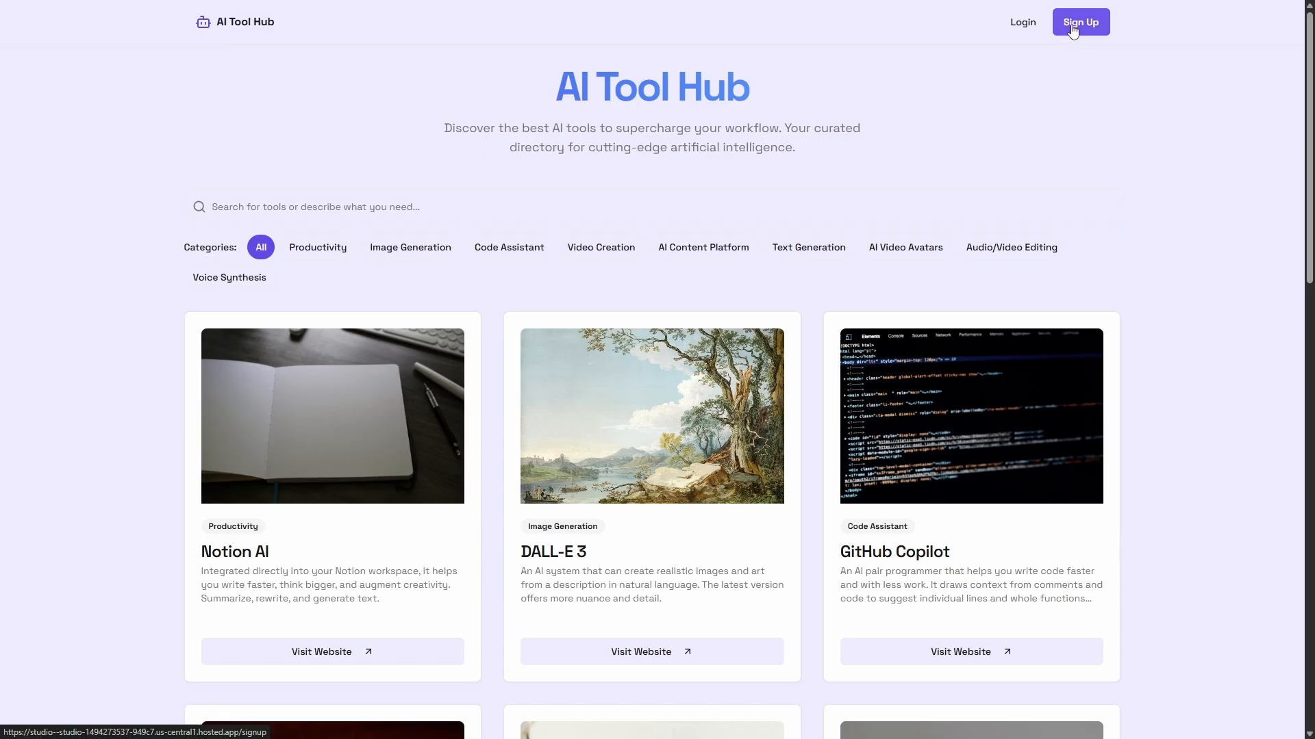
Step: Sign up for an AI Tool Hub account and enter the admin dashboard
left_click(1073, 23)
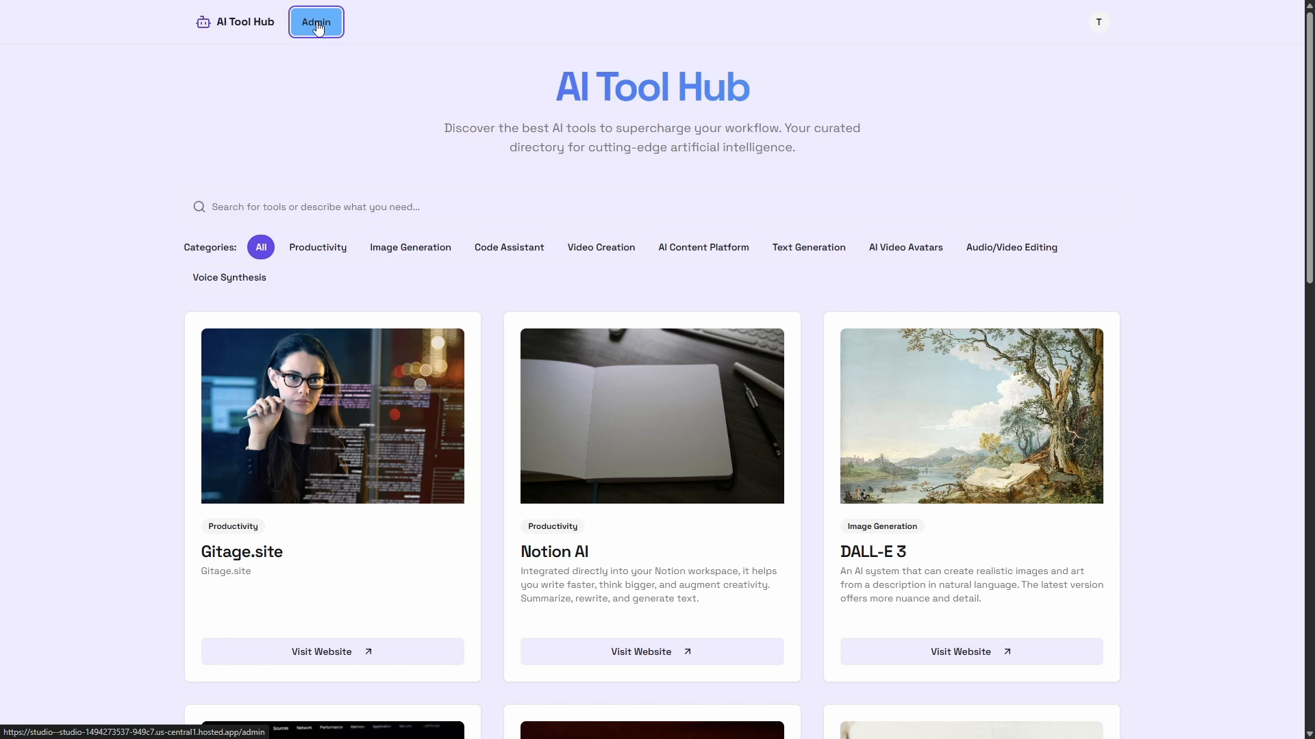
left_click(317, 27)
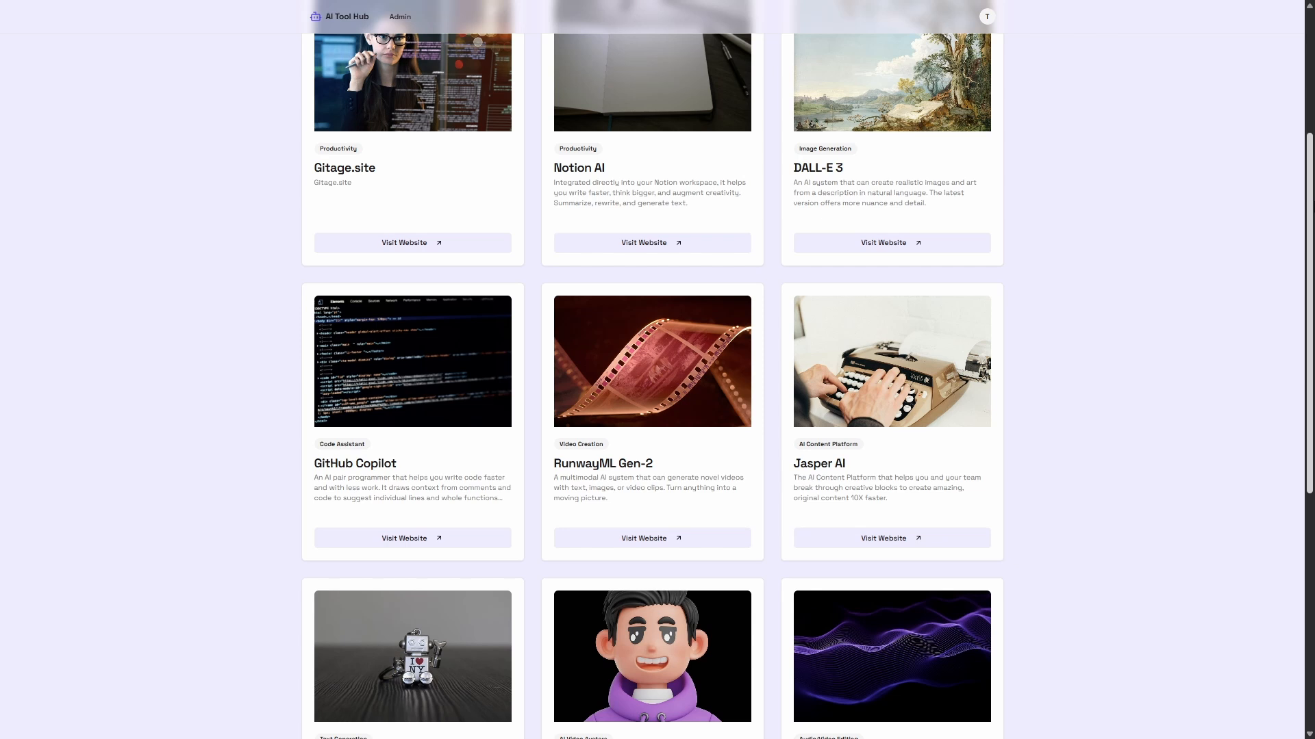
scroll(658, 411, "down", 5)
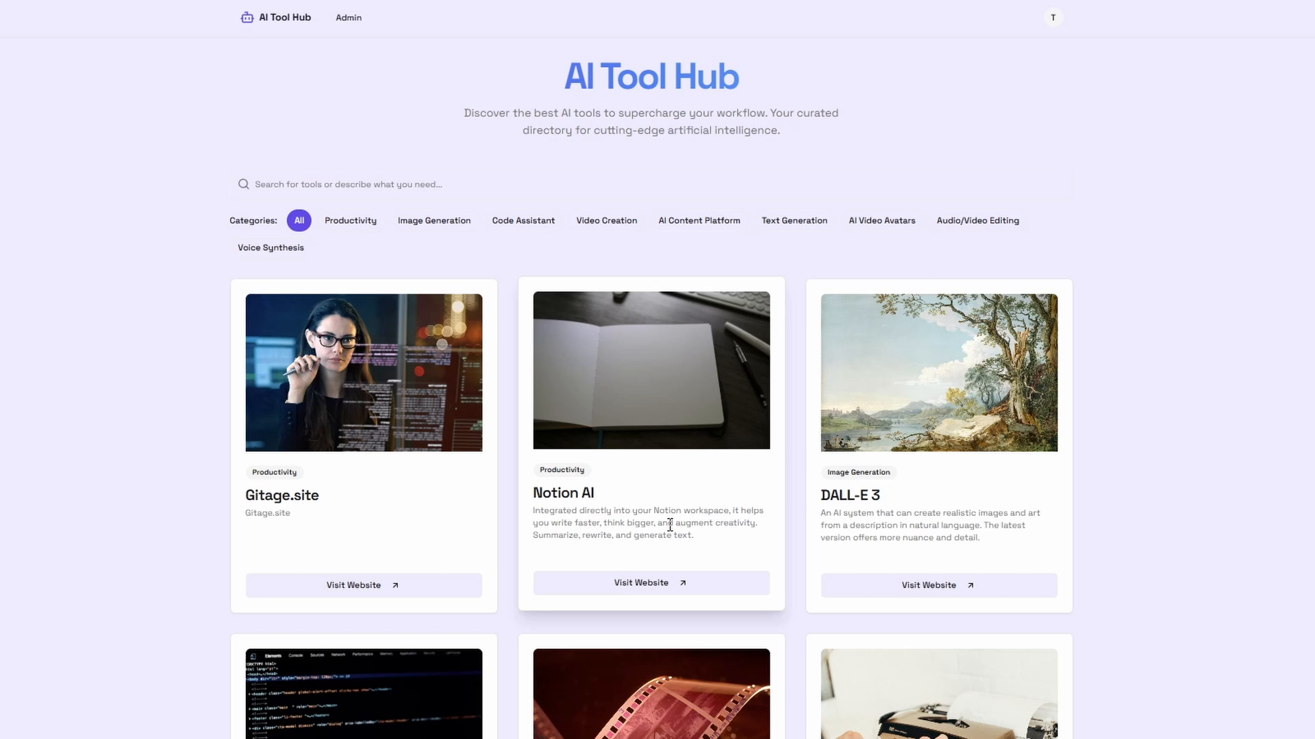
Step: View the Notion AI tool's detail page and return to the directory
left_click(563, 494)
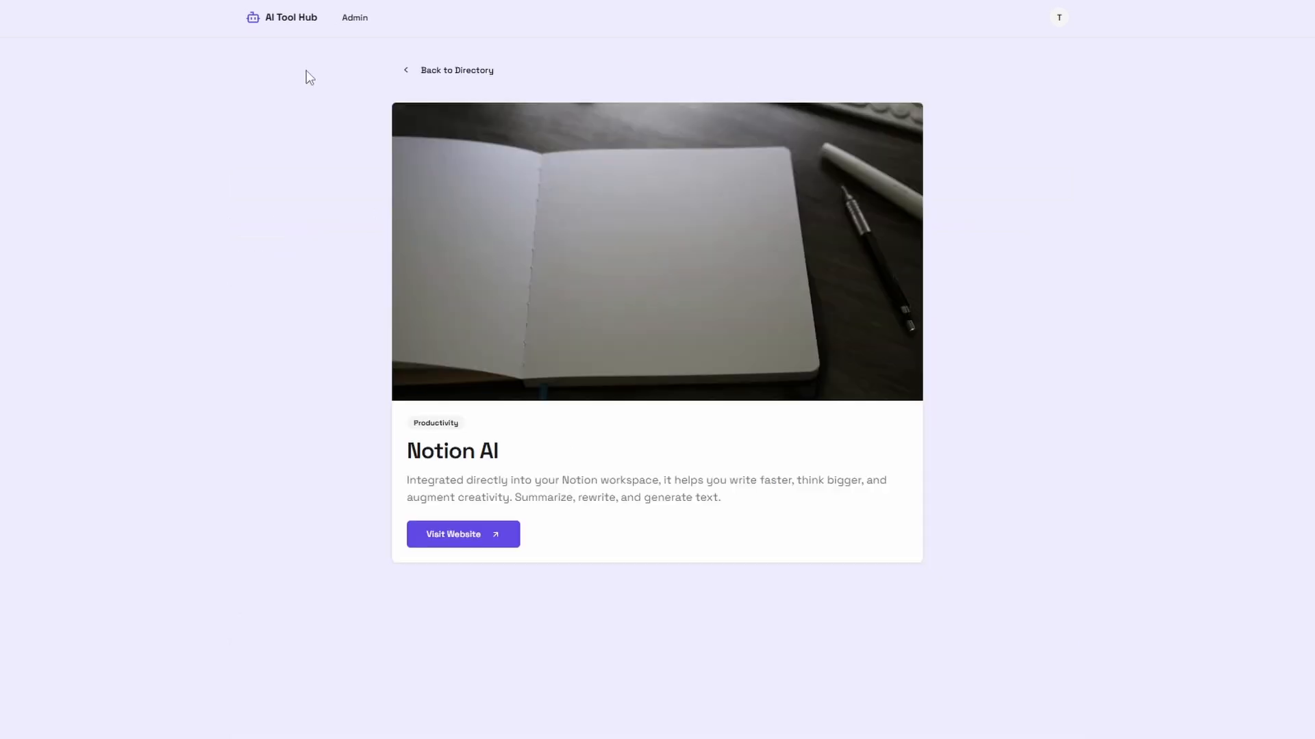
left_click(406, 71)
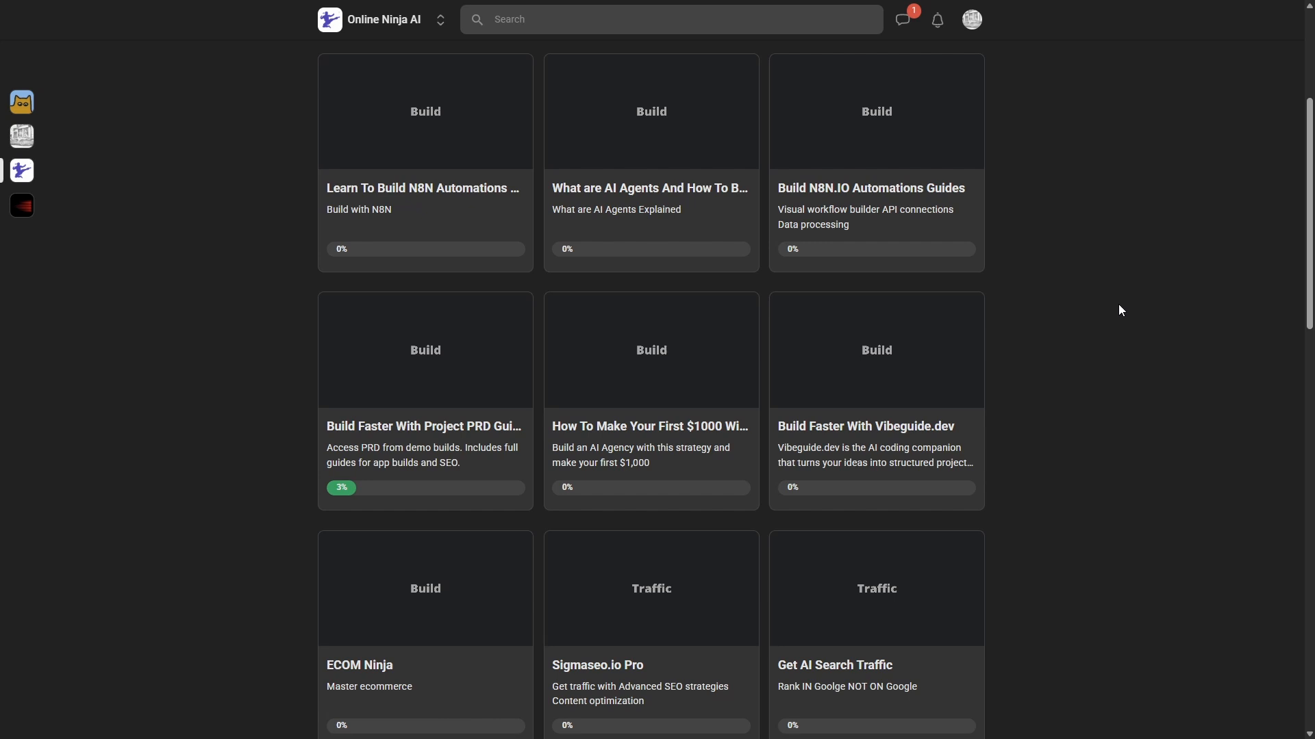
Step: Open the Project PRD Guides course to reach the AI Tools Directory PRD
left_click(460, 367)
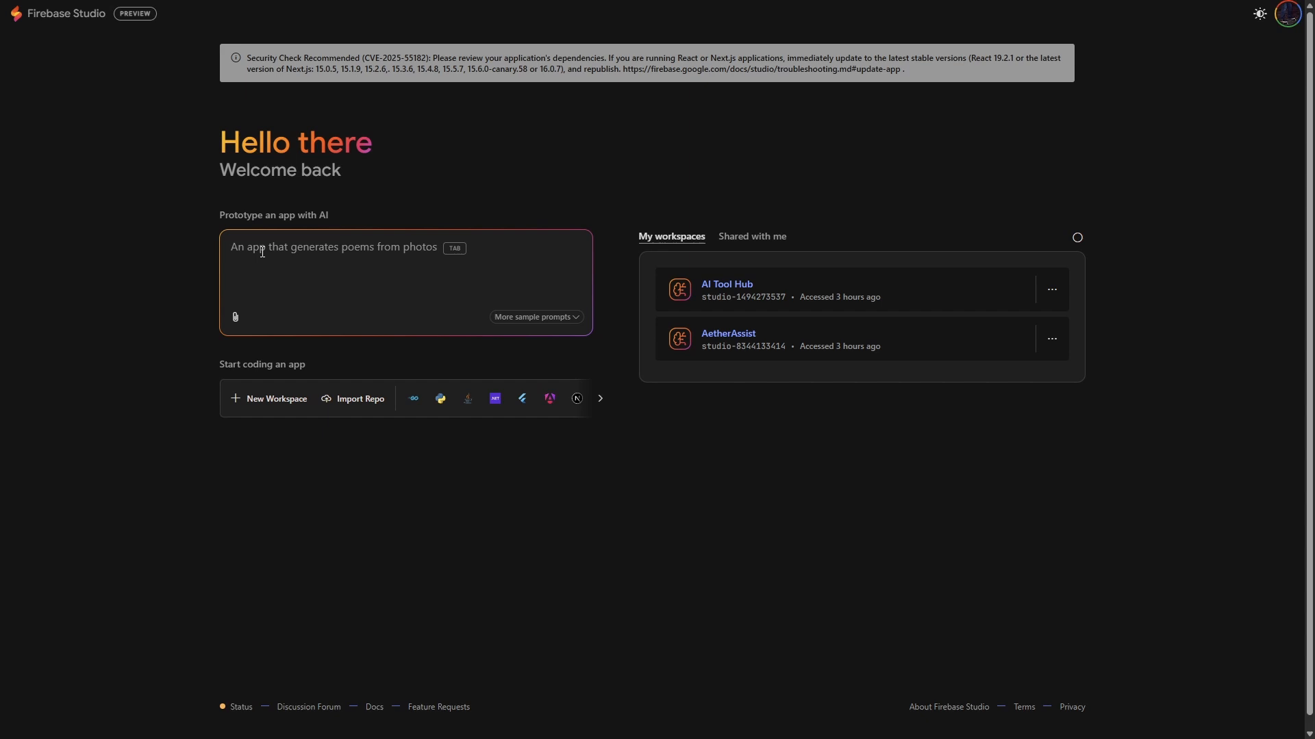
Step: Paste the PRD into the app prompt and prototype the AI Tool Hub blueprint
key("ctrl+v")
left_click(573, 595)
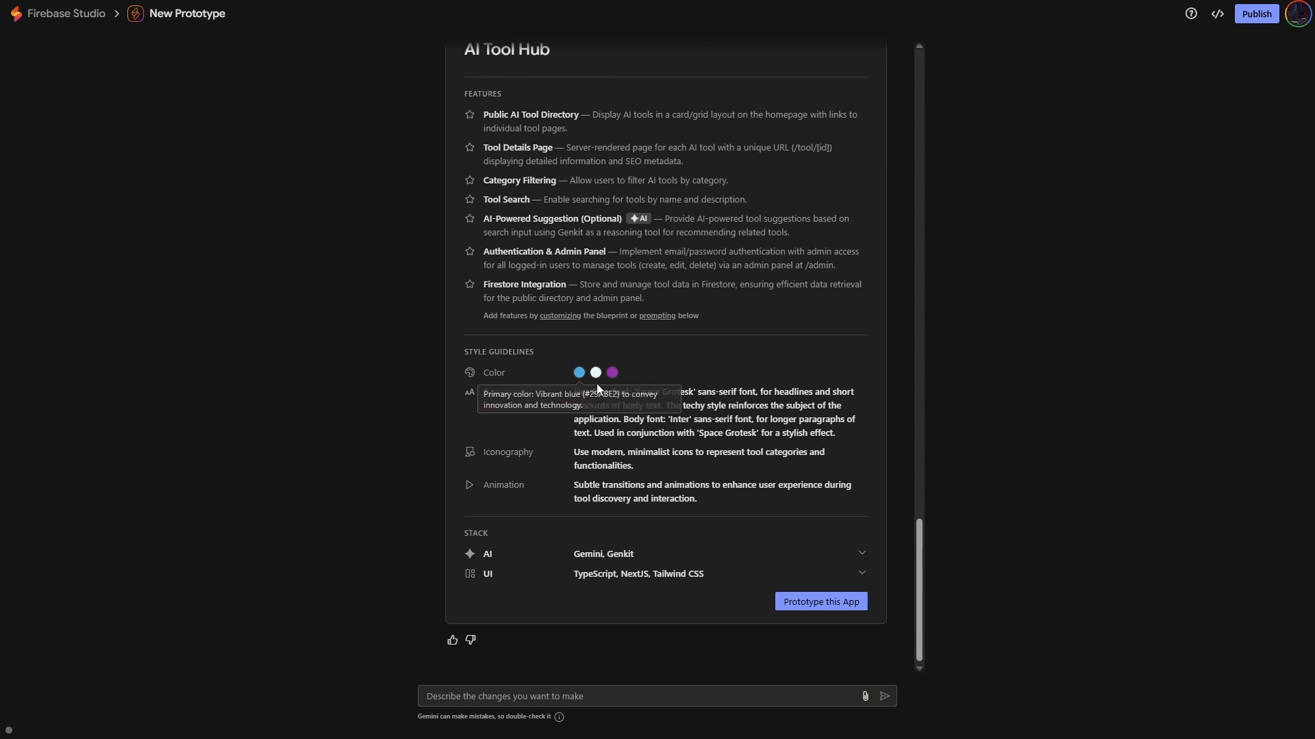
Step: Request yellow, orange and white colours for the blueprint, then prototype the app
left_click(595, 699)
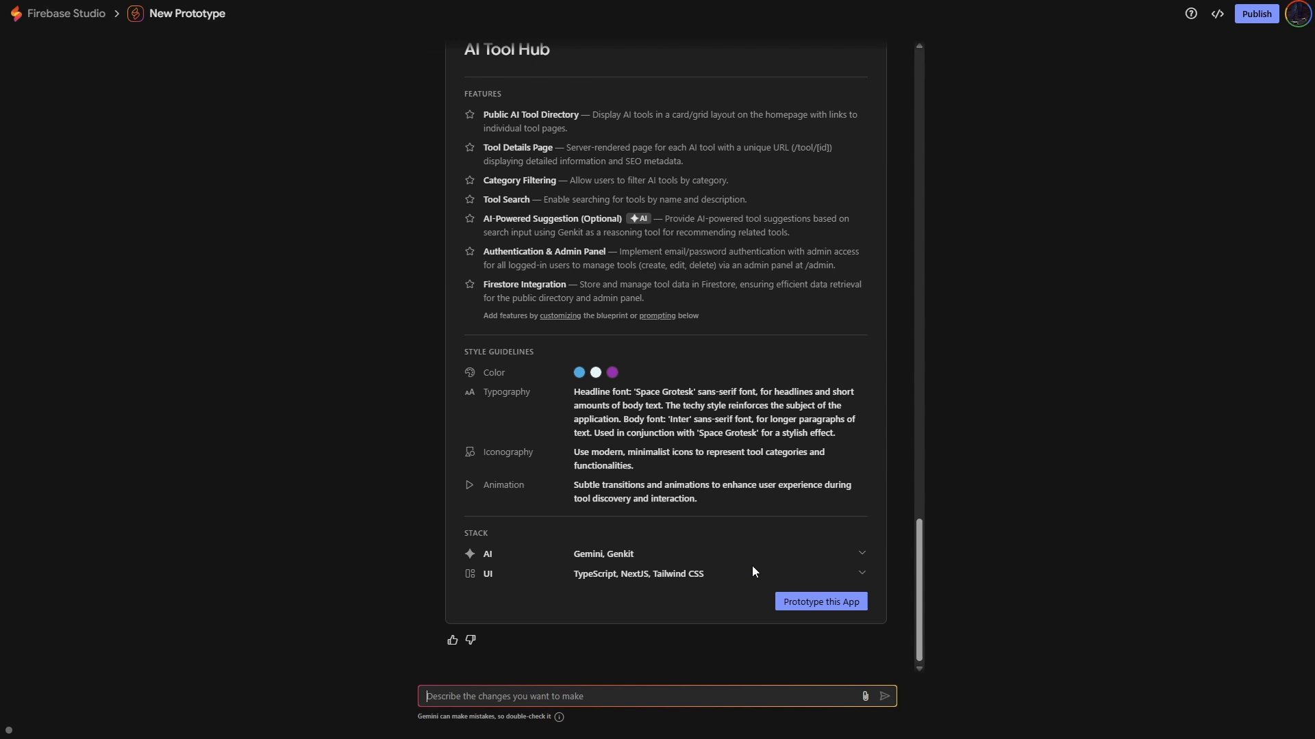
type("make the colors yellow and orange and white")
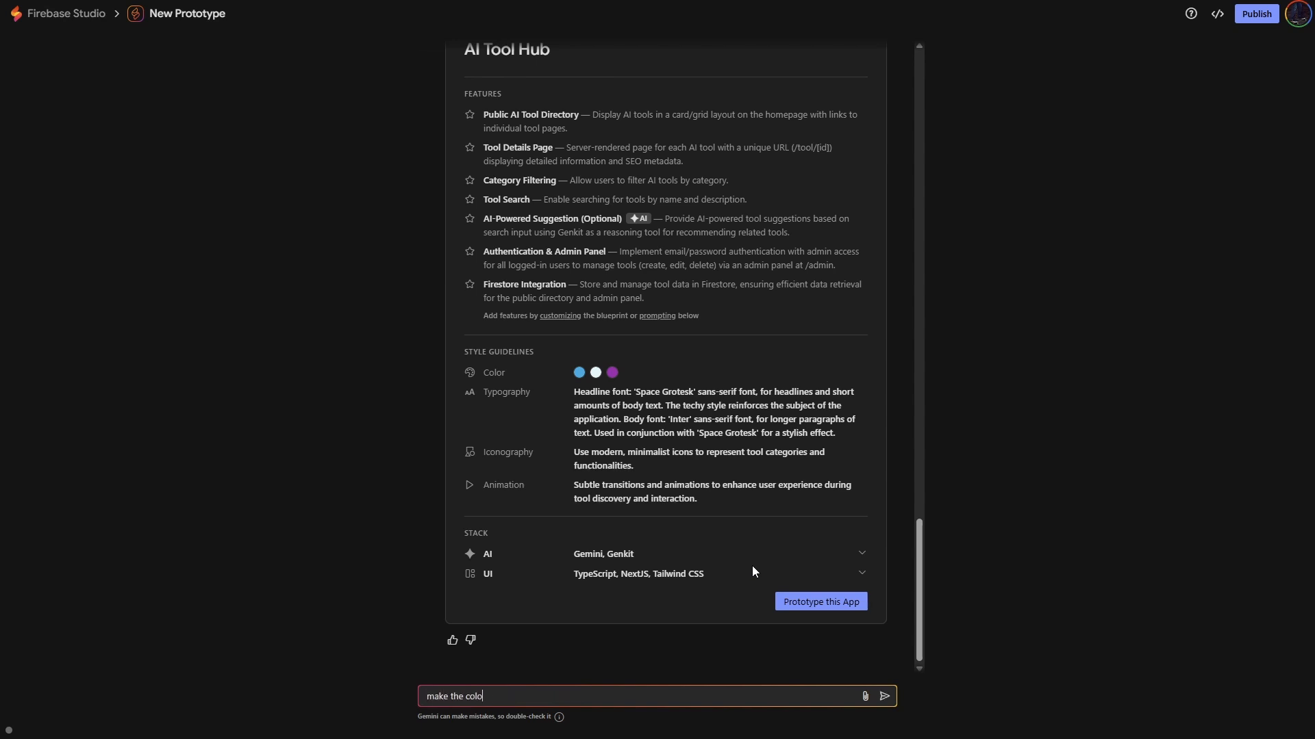
key("Return")
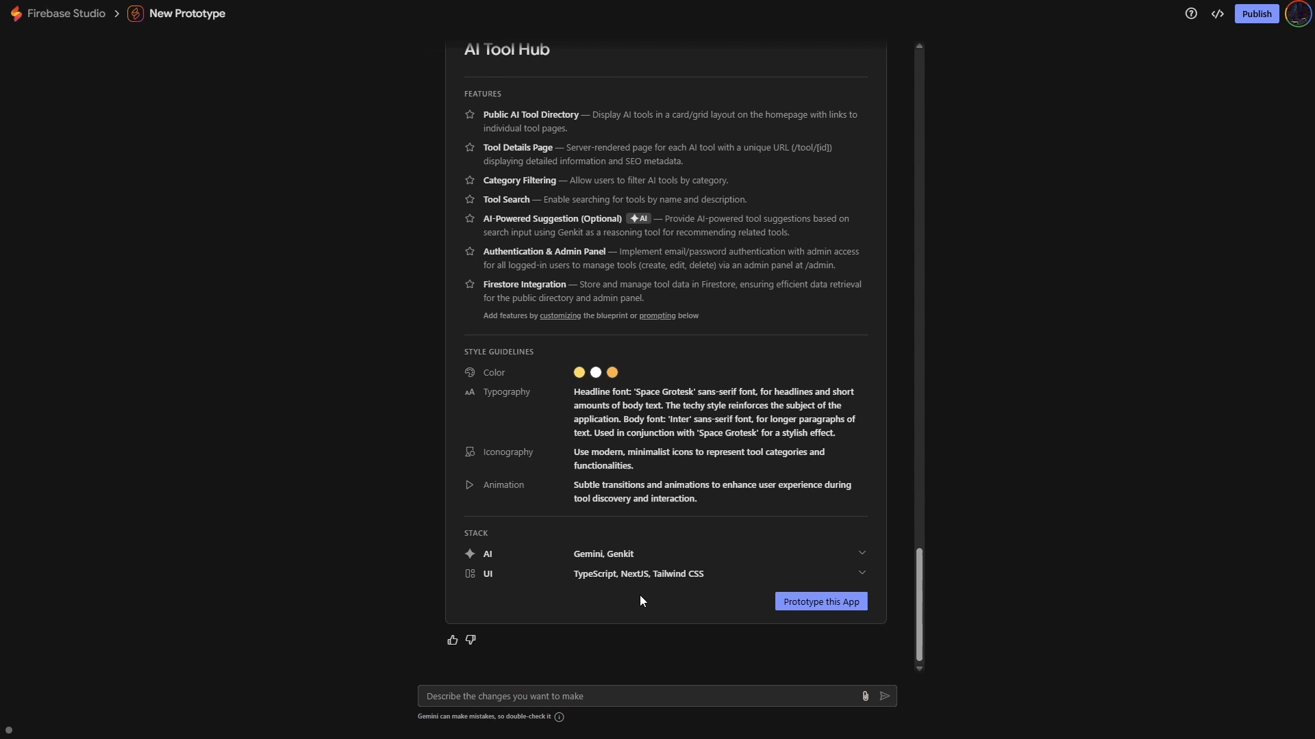
left_click(806, 602)
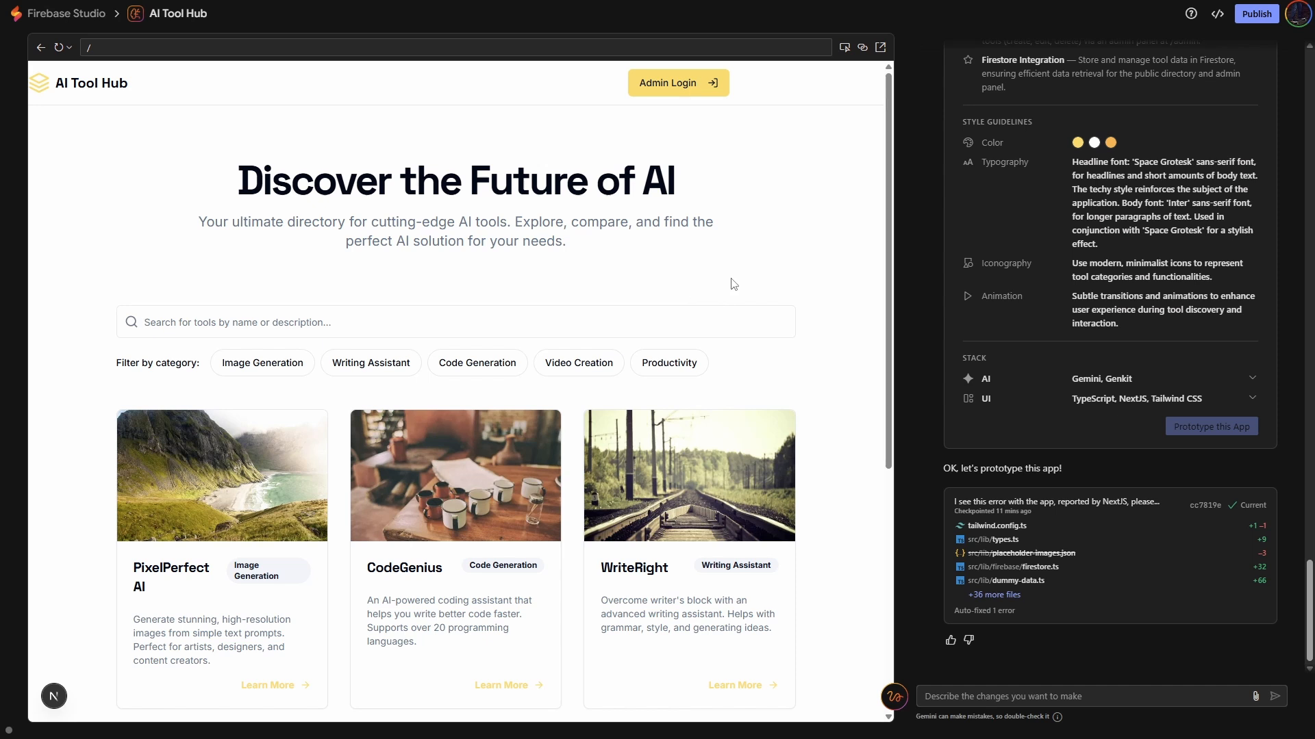
Step: Filter the preview's tool list to the Code Generation category
left_click(488, 370)
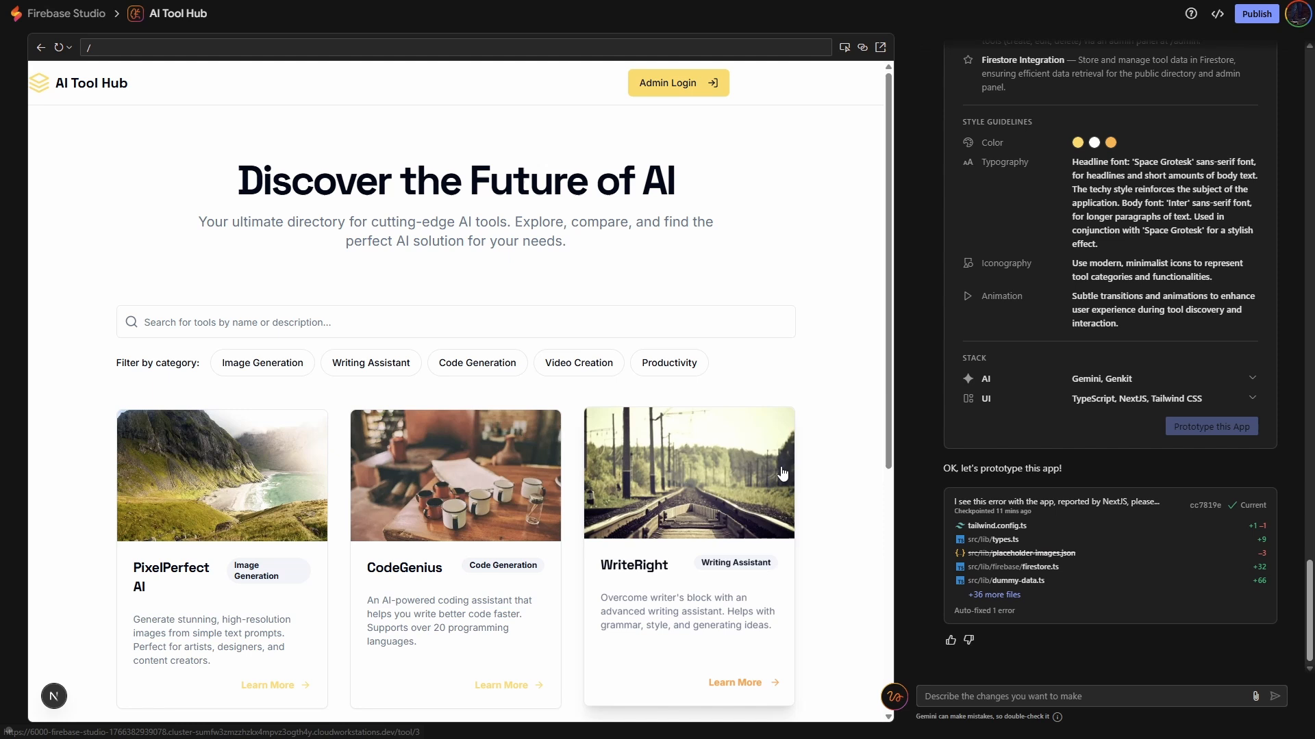
scroll(781, 472, "down", 5)
scroll(781, 473, "up", 5)
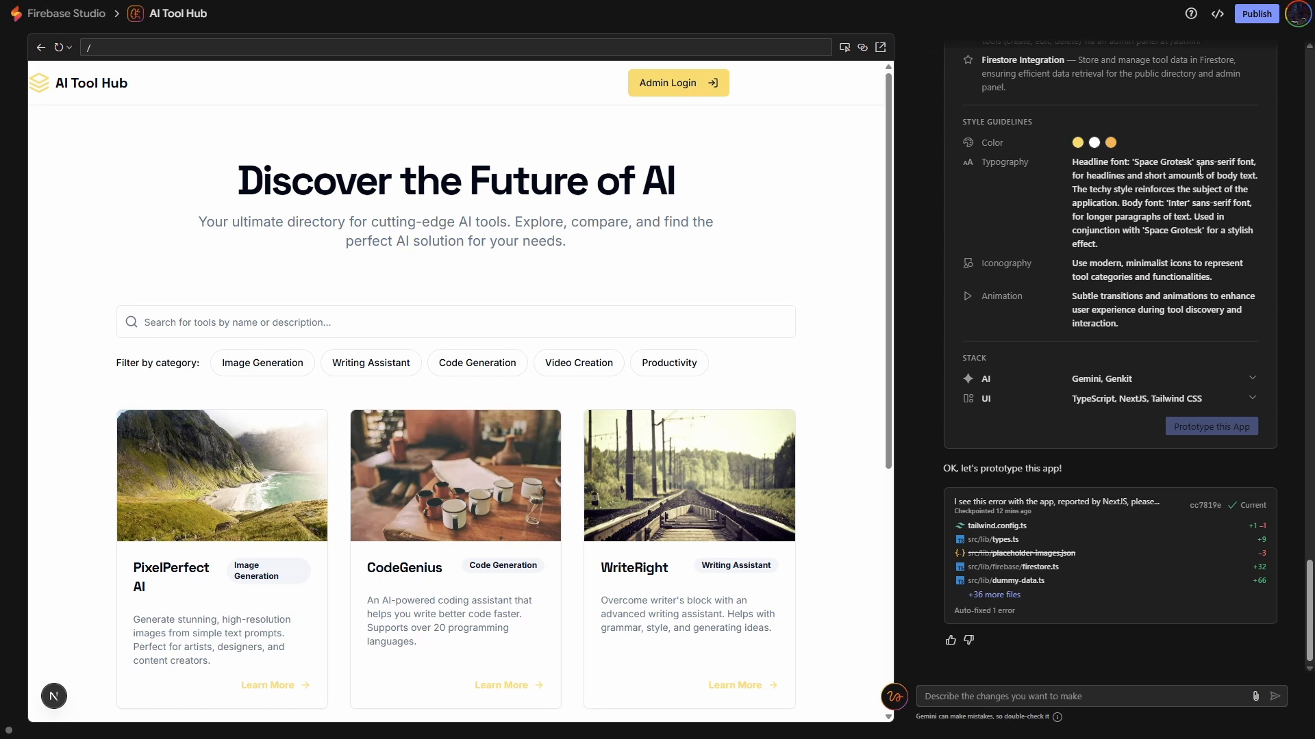
Step: Publish the app, linking a Firebase project with billing and App Hosting services
left_click(1256, 13)
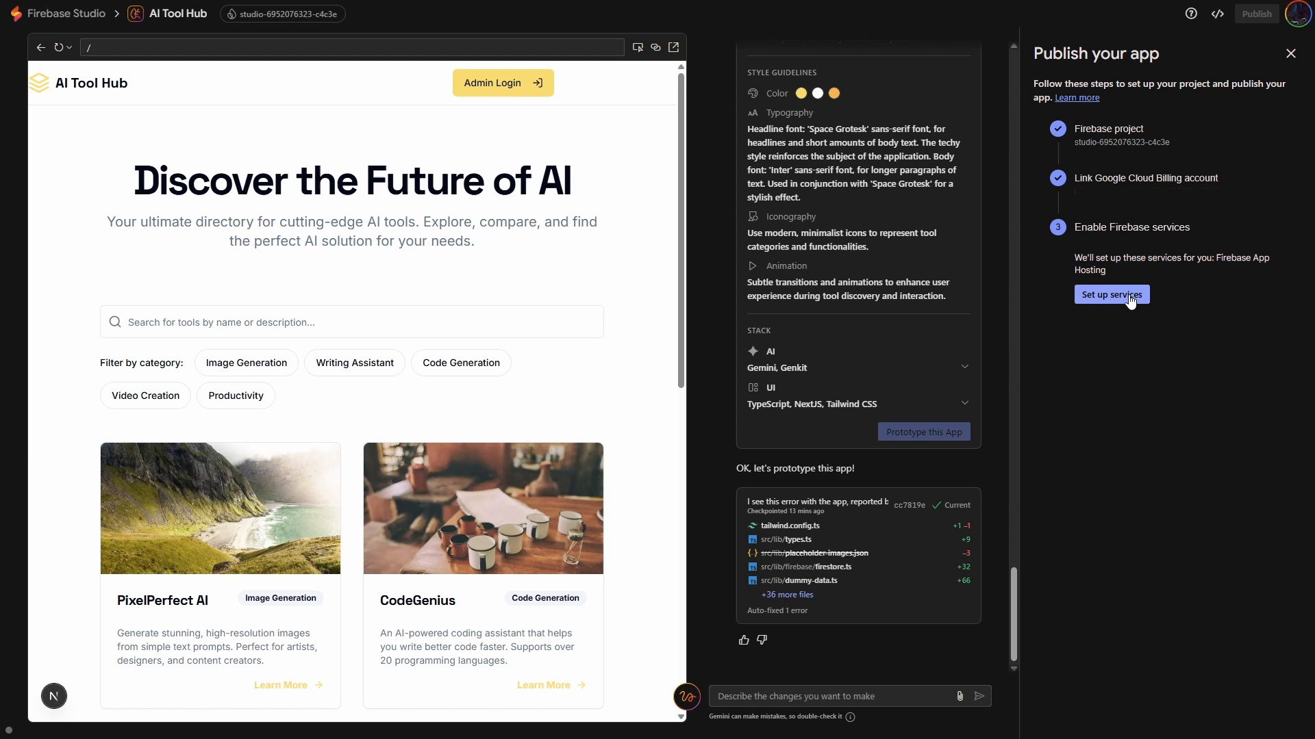
left_click(1131, 300)
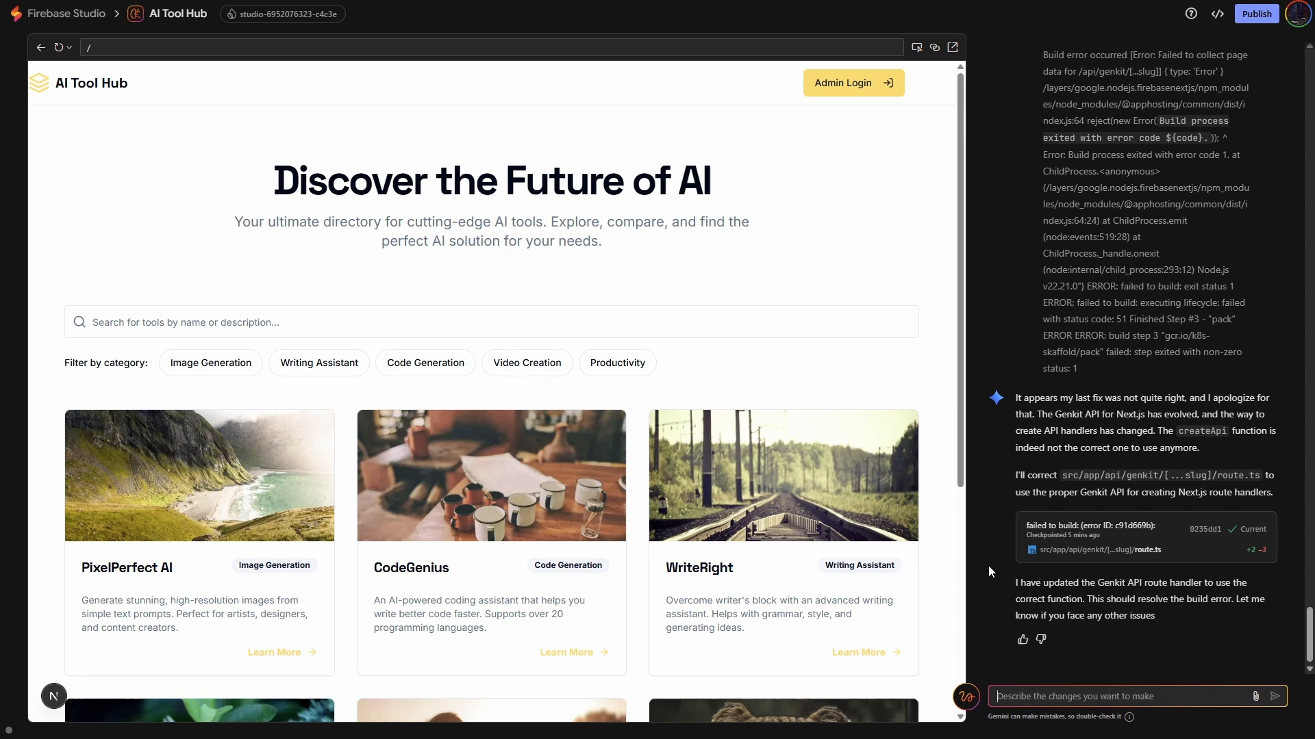
type("setup email/password authentication and ")
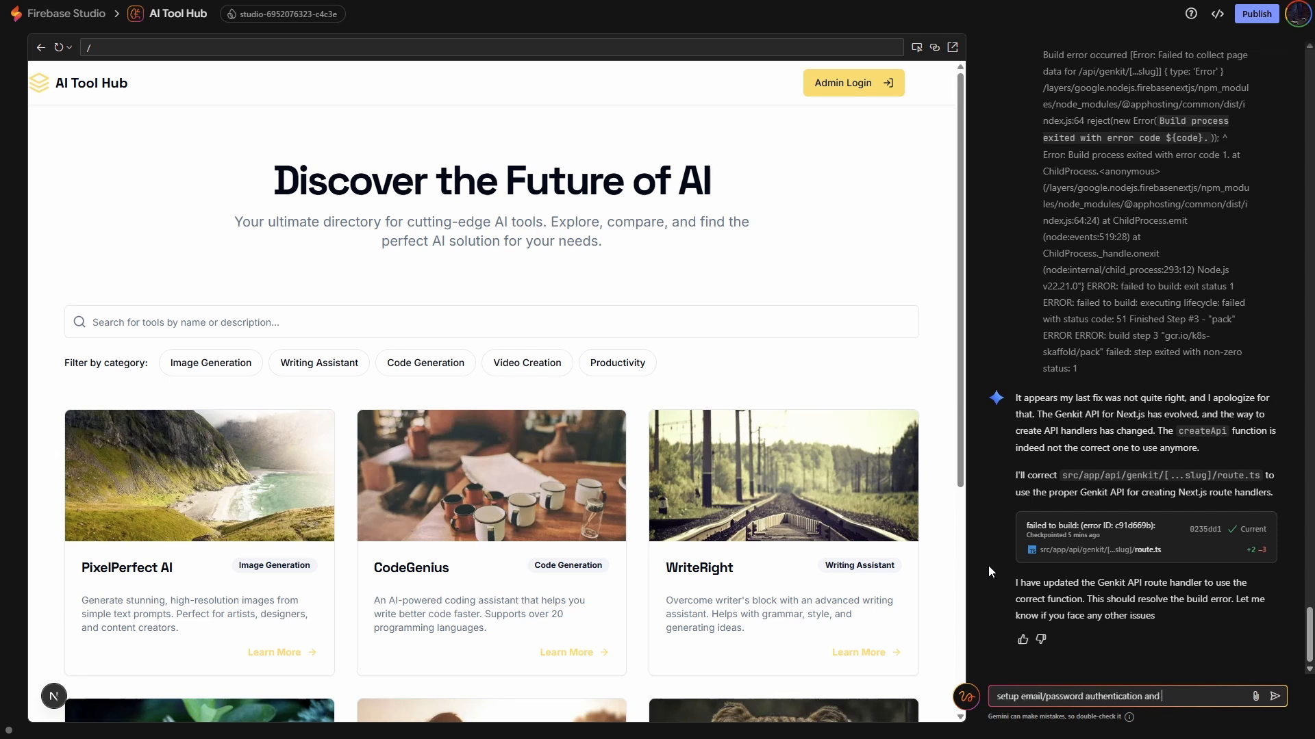
type("firestore database for this project.")
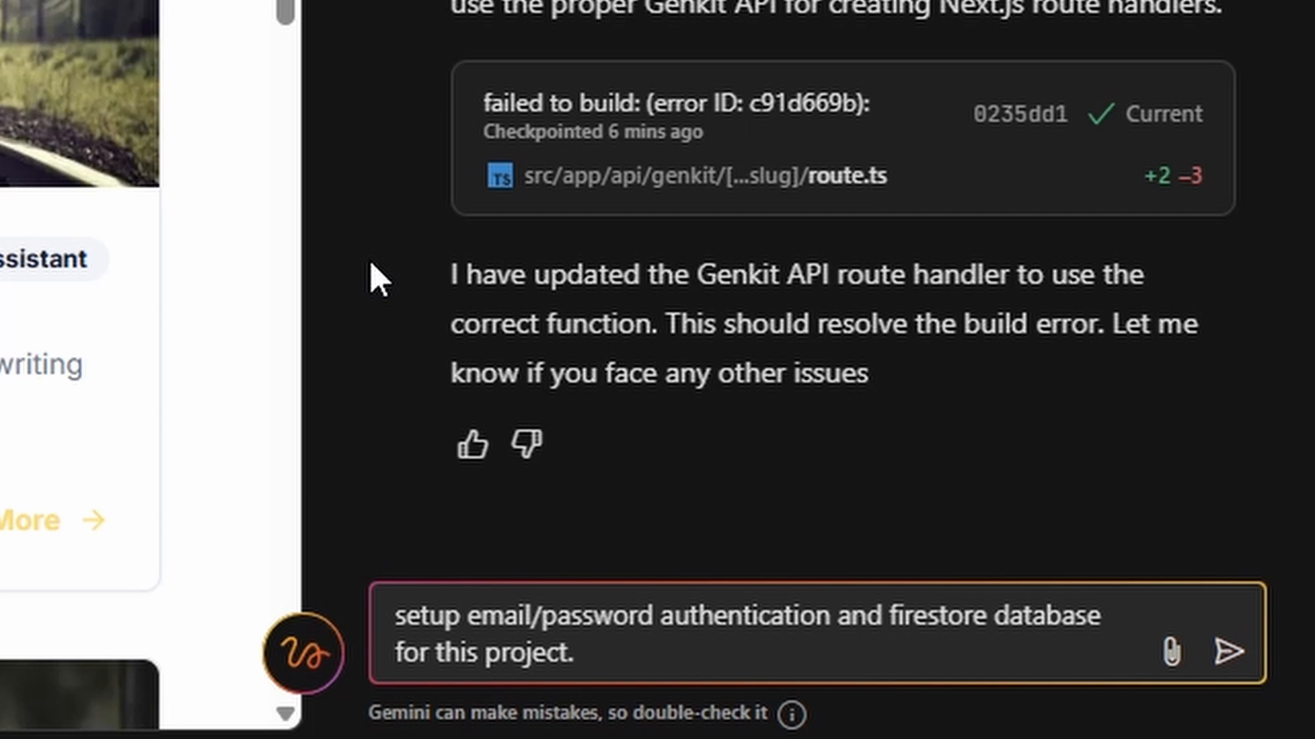
Step: Have Gemini set up email/password authentication and a Firestore database
key("Return")
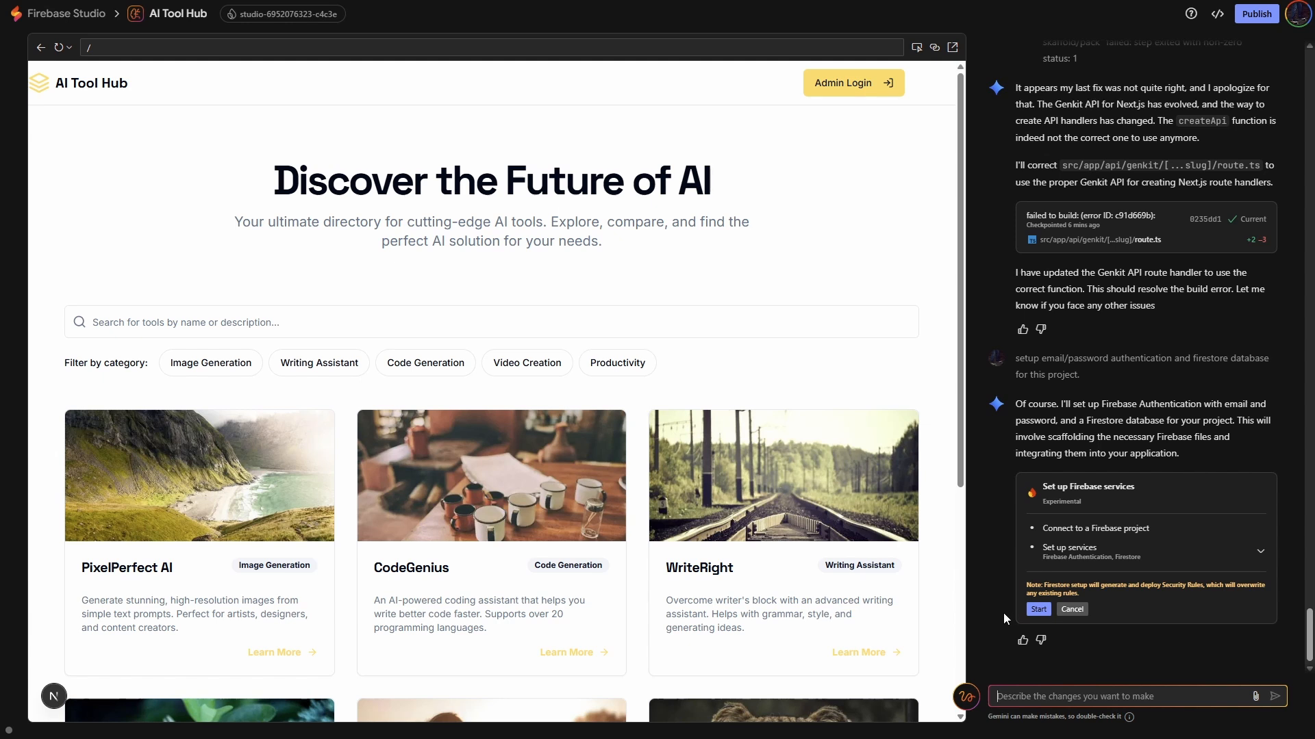
left_click(1037, 610)
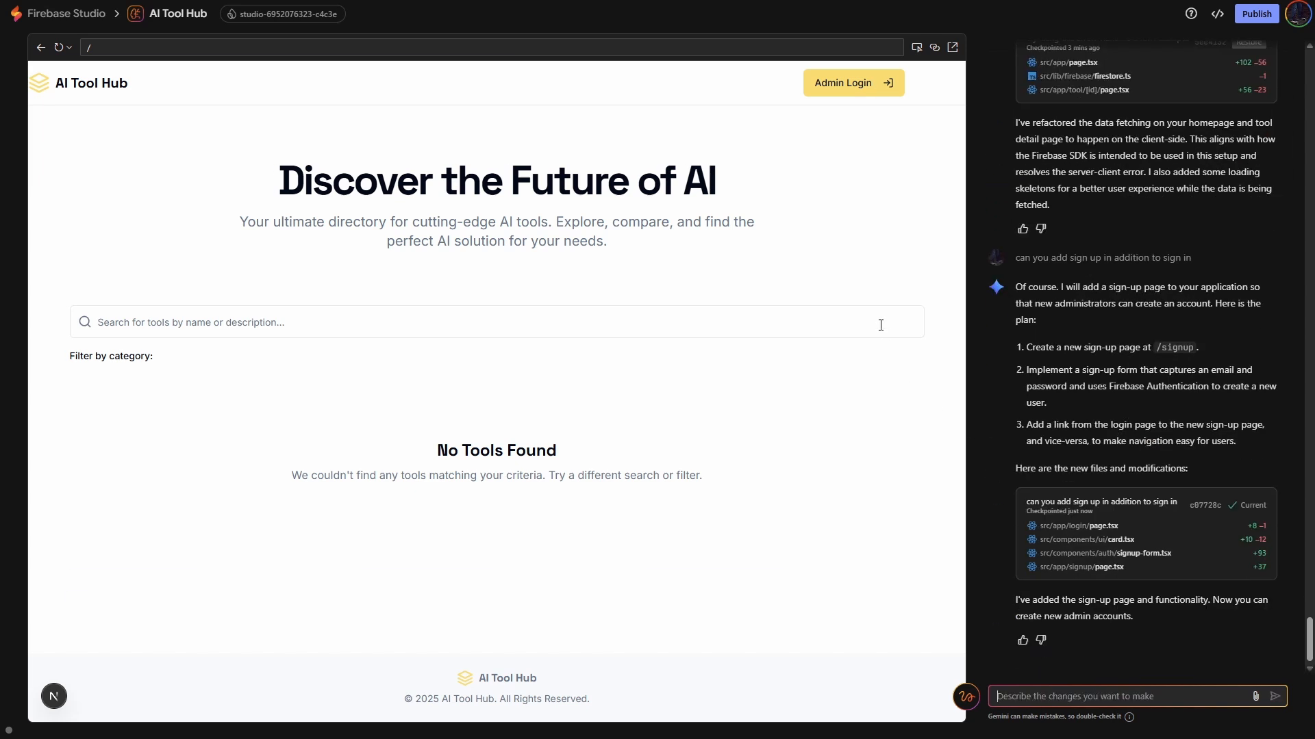
Step: Create a test admin account via Admin Login sign-up and enter the Admin Panel
left_click(842, 94)
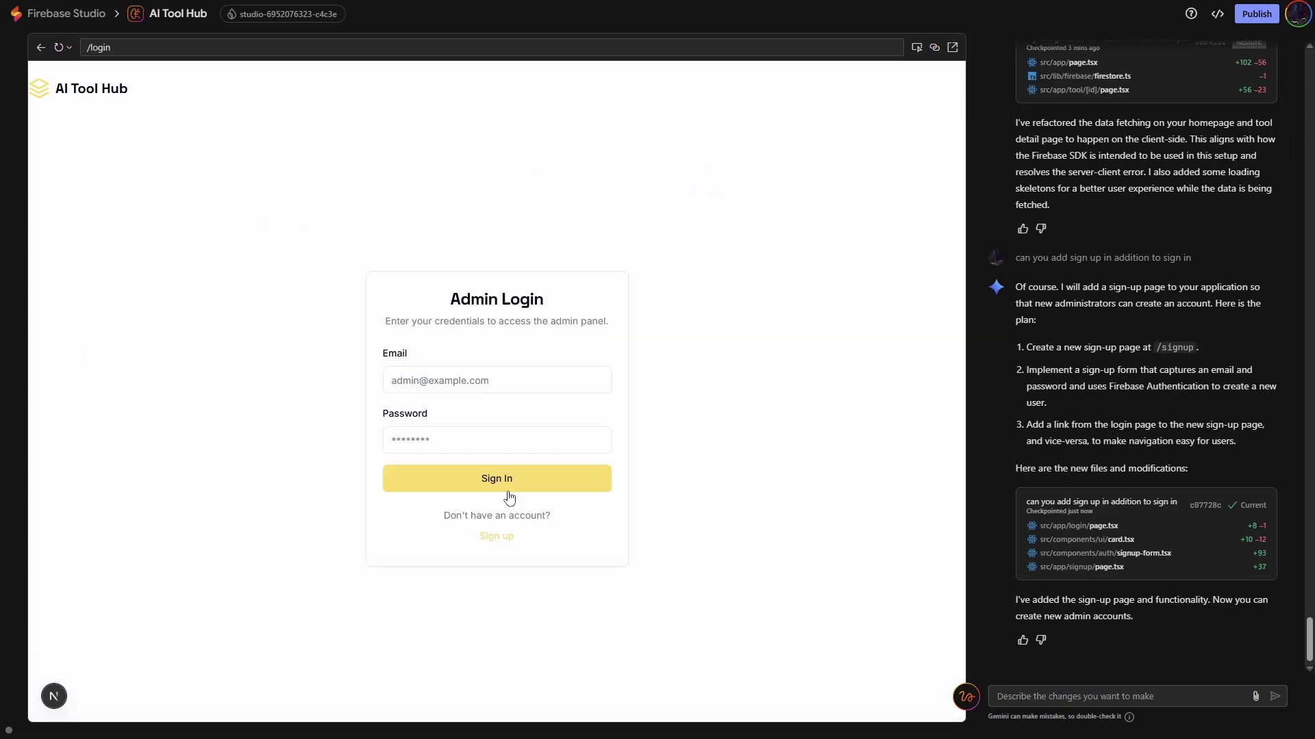
left_click(497, 539)
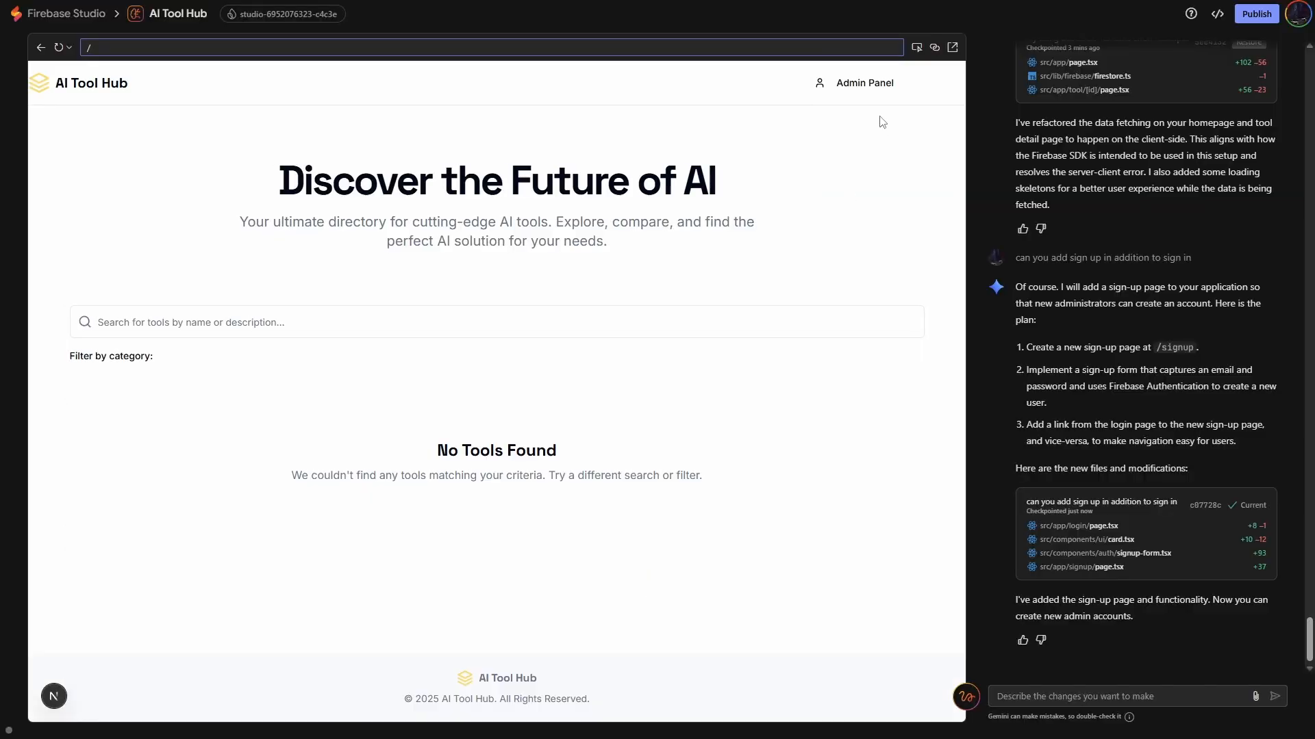
left_click(862, 82)
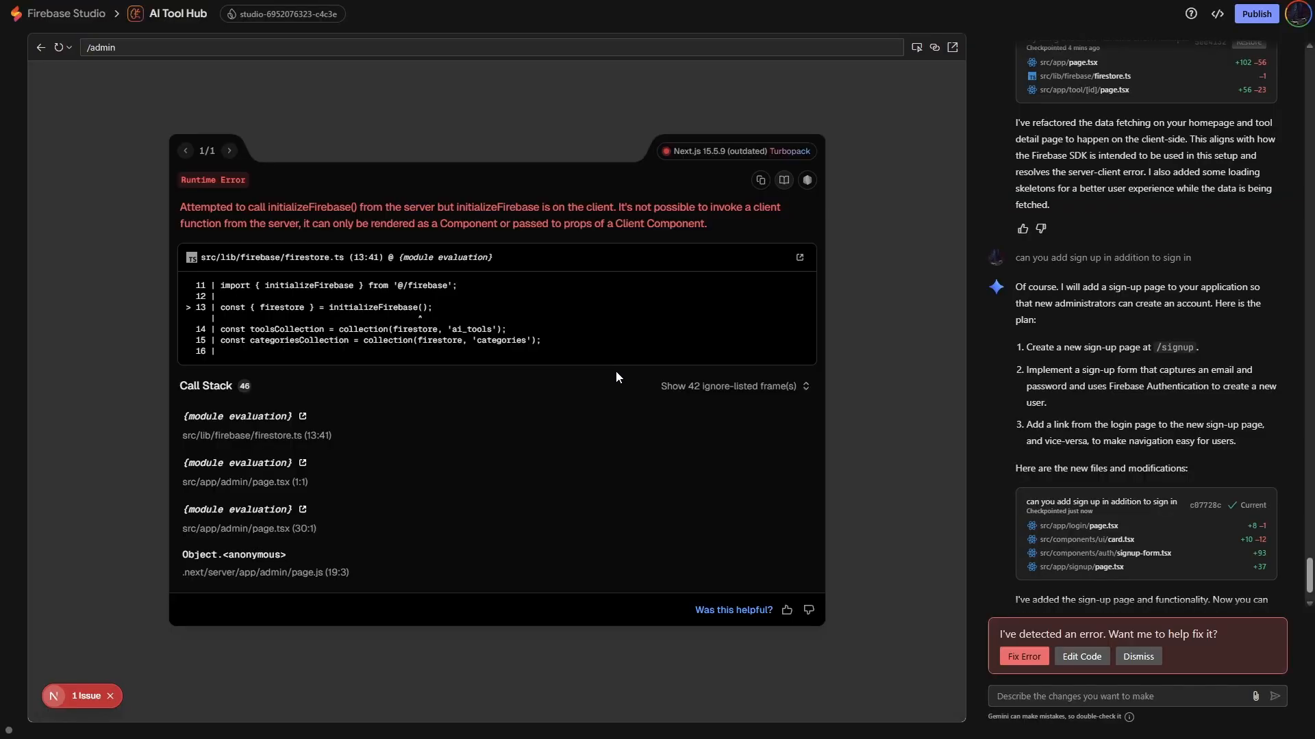
Step: Let Gemini fix the admin runtime error, then switch to the seed data notes
left_click(1023, 657)
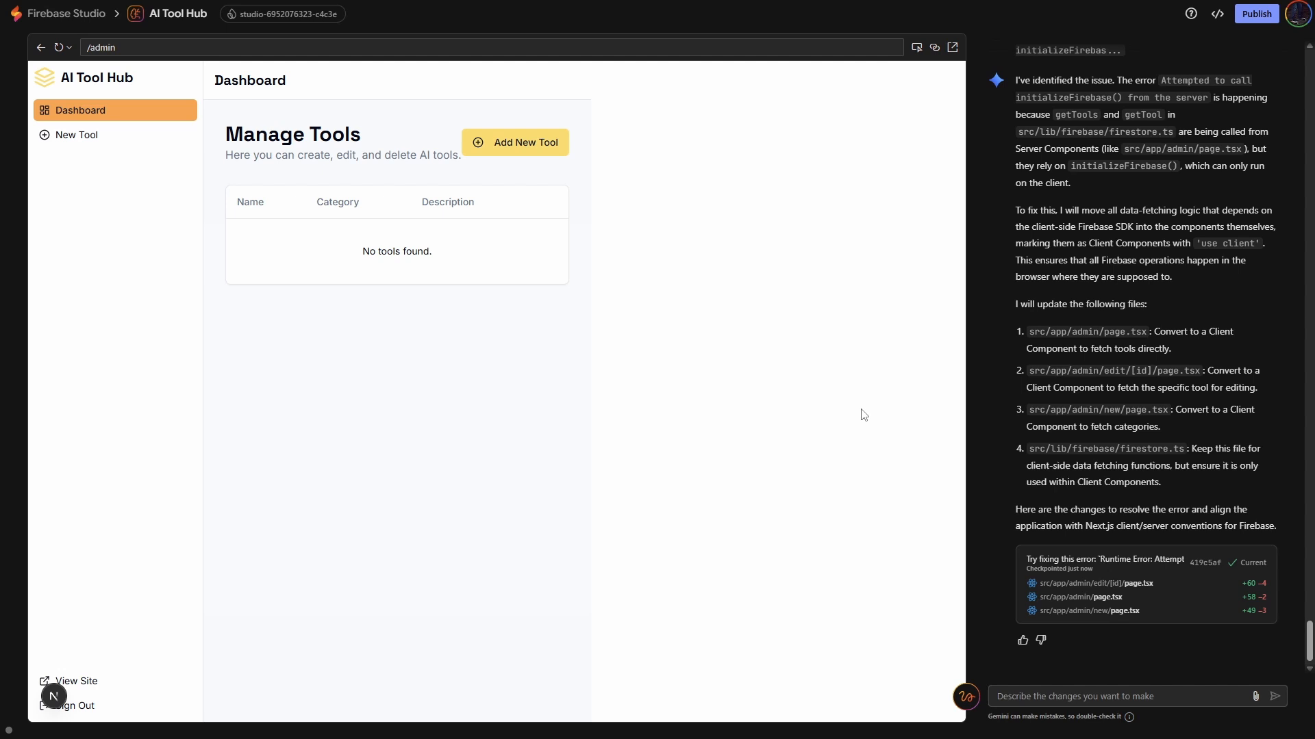
key("ctrl+alt+Right")
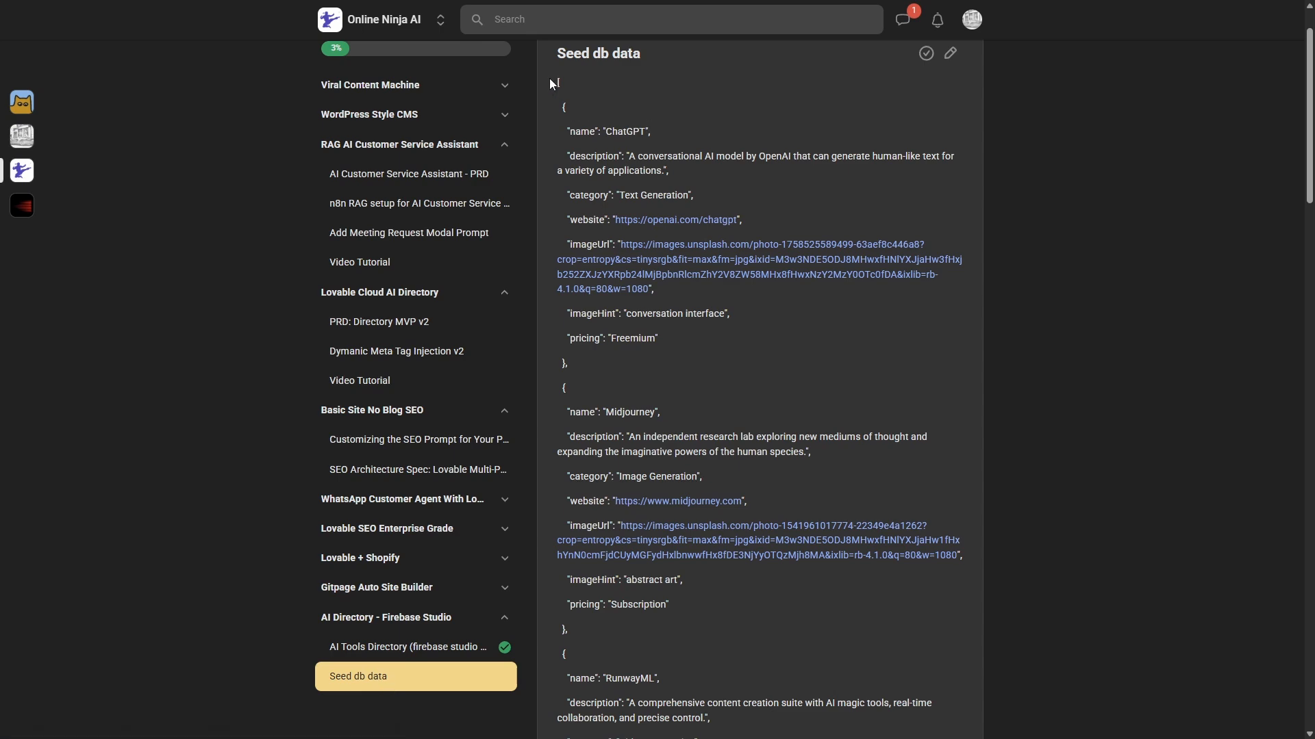
Step: Select the full Seed db data JSON list of AI tools for copying
left_click_drag(554, 83, 658, 682)
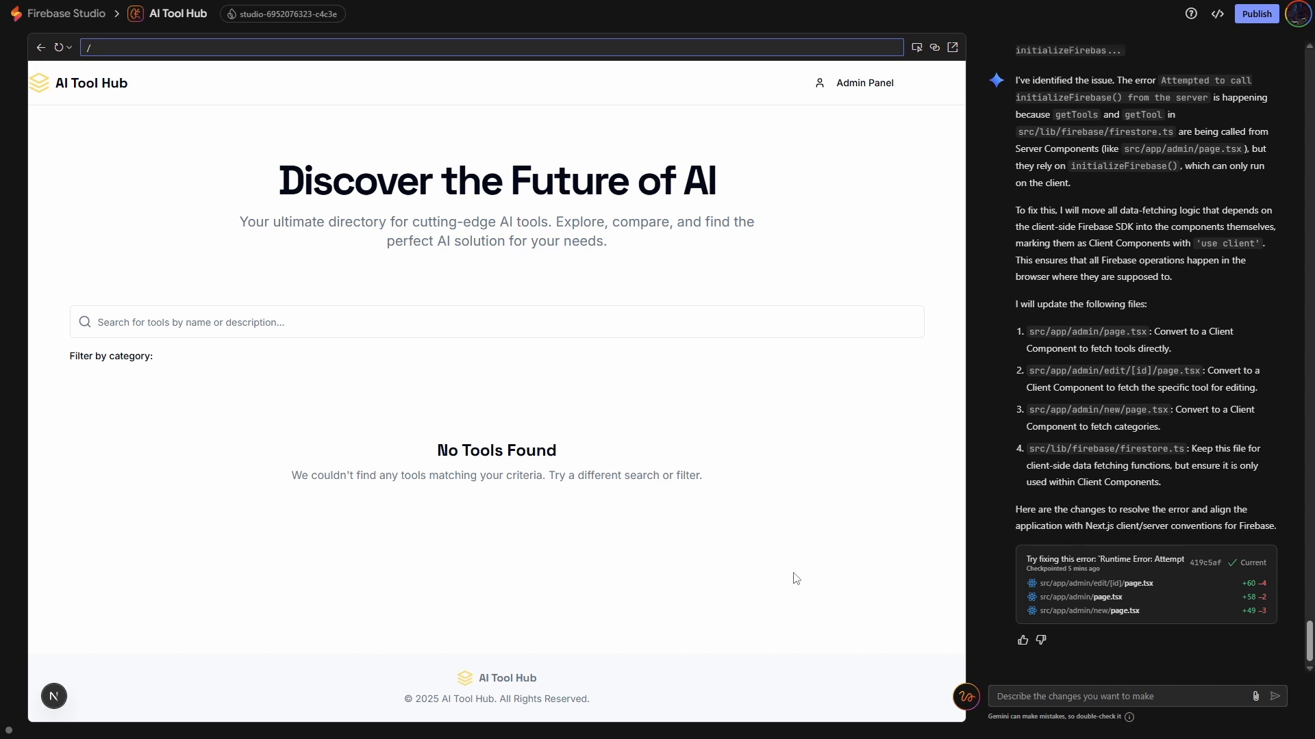
Step: Ask Gemini to add a Firestore seed script for the pasted AI tool JSON with an npm seed command
left_click(1138, 696)
type("can you add this seed data to the database for ou")
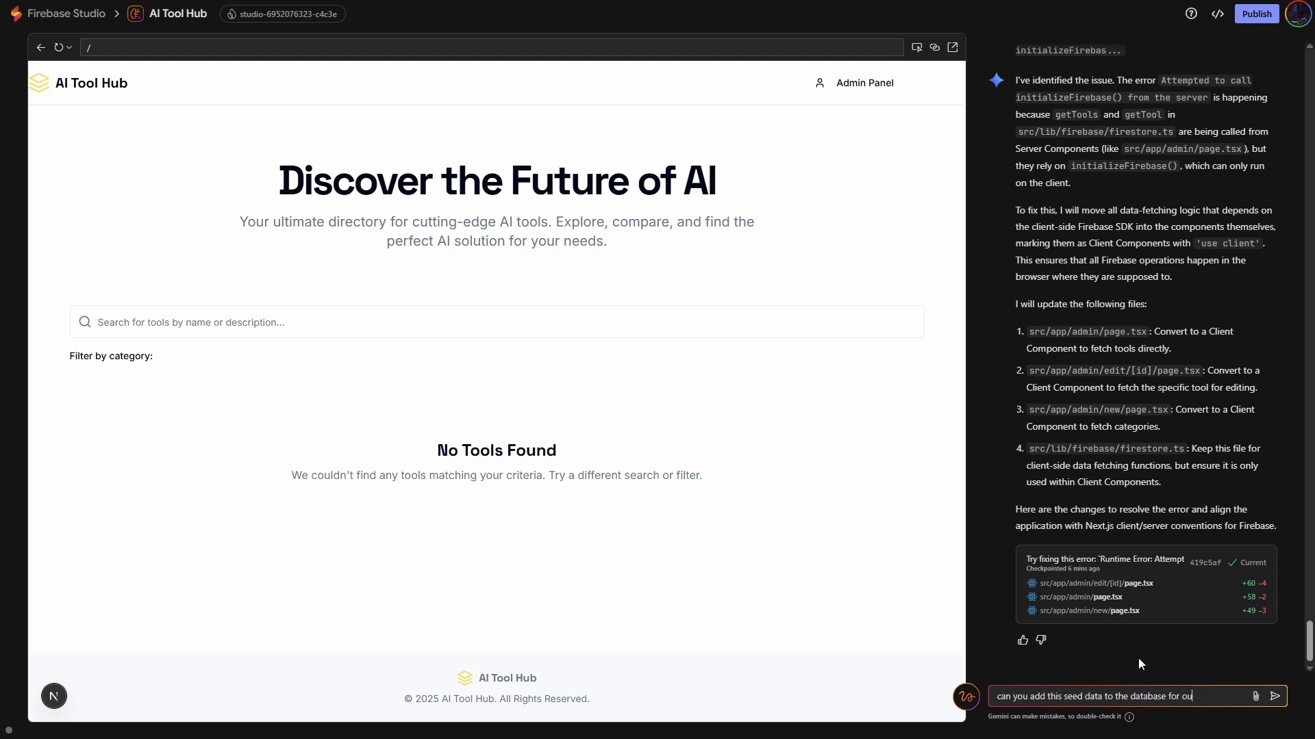
key("Return")
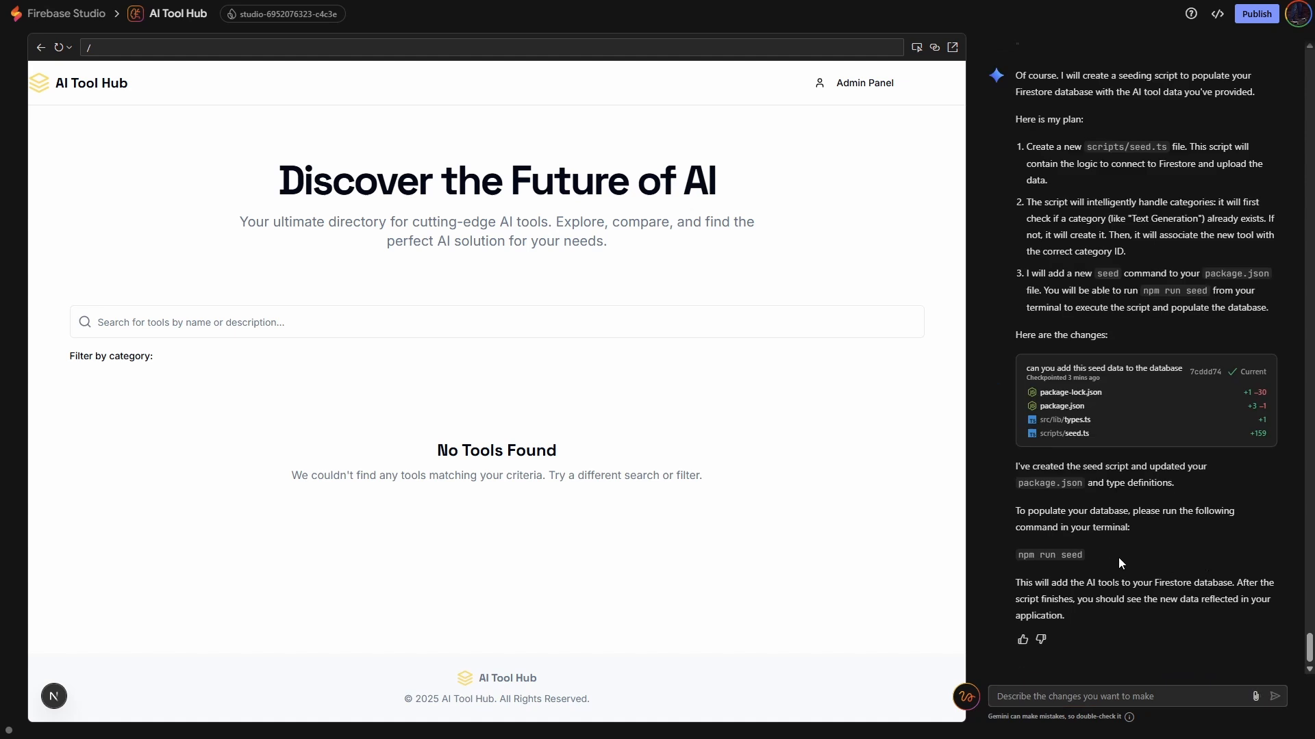
Step: Switch to the code editor and start a new terminal to run npm run seed
left_click(1217, 14)
left_click(69, 147)
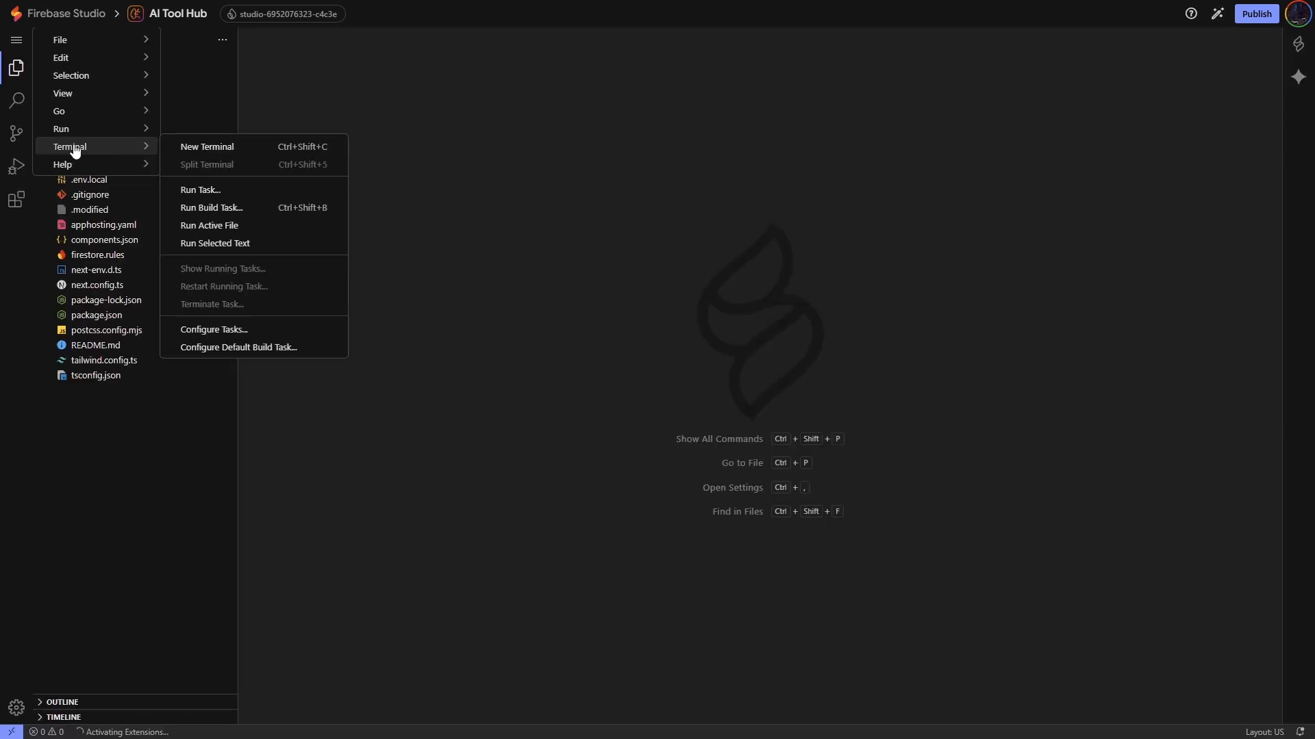
left_click(207, 146)
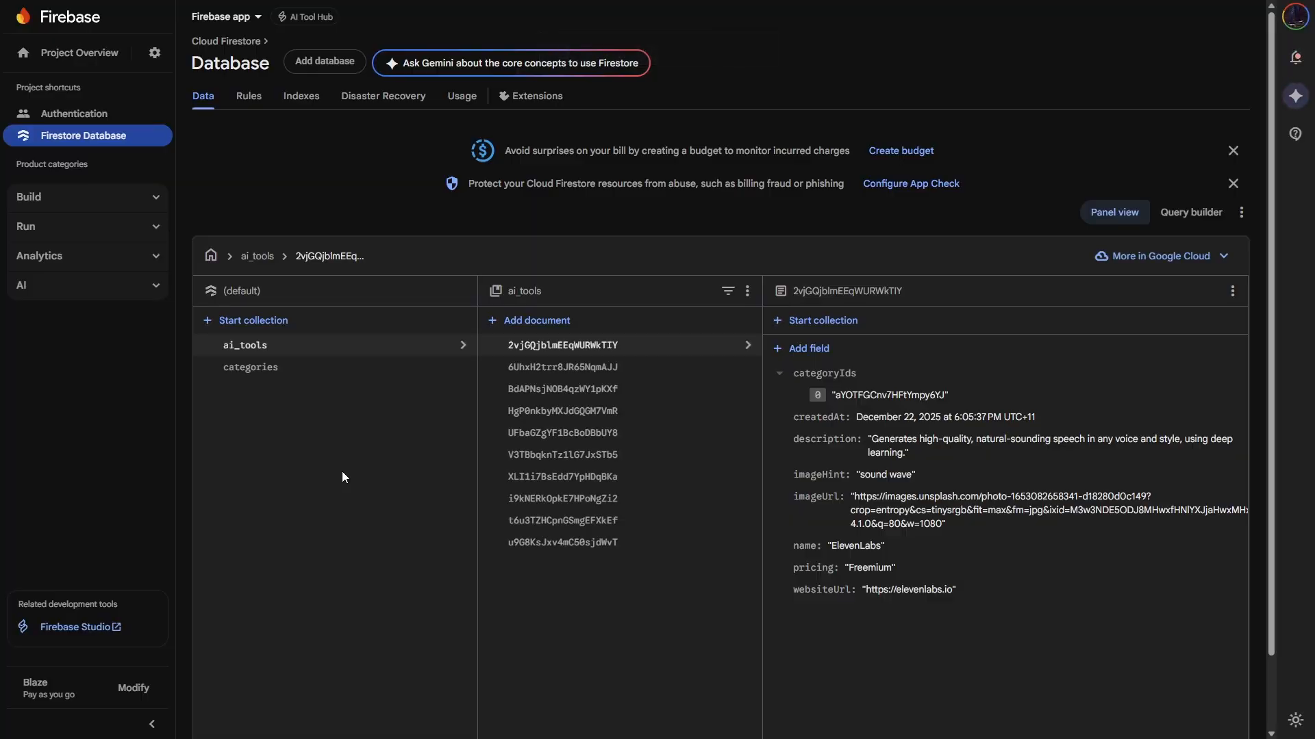
Step: View the seeded categories collection in the Firestore console
left_click(251, 369)
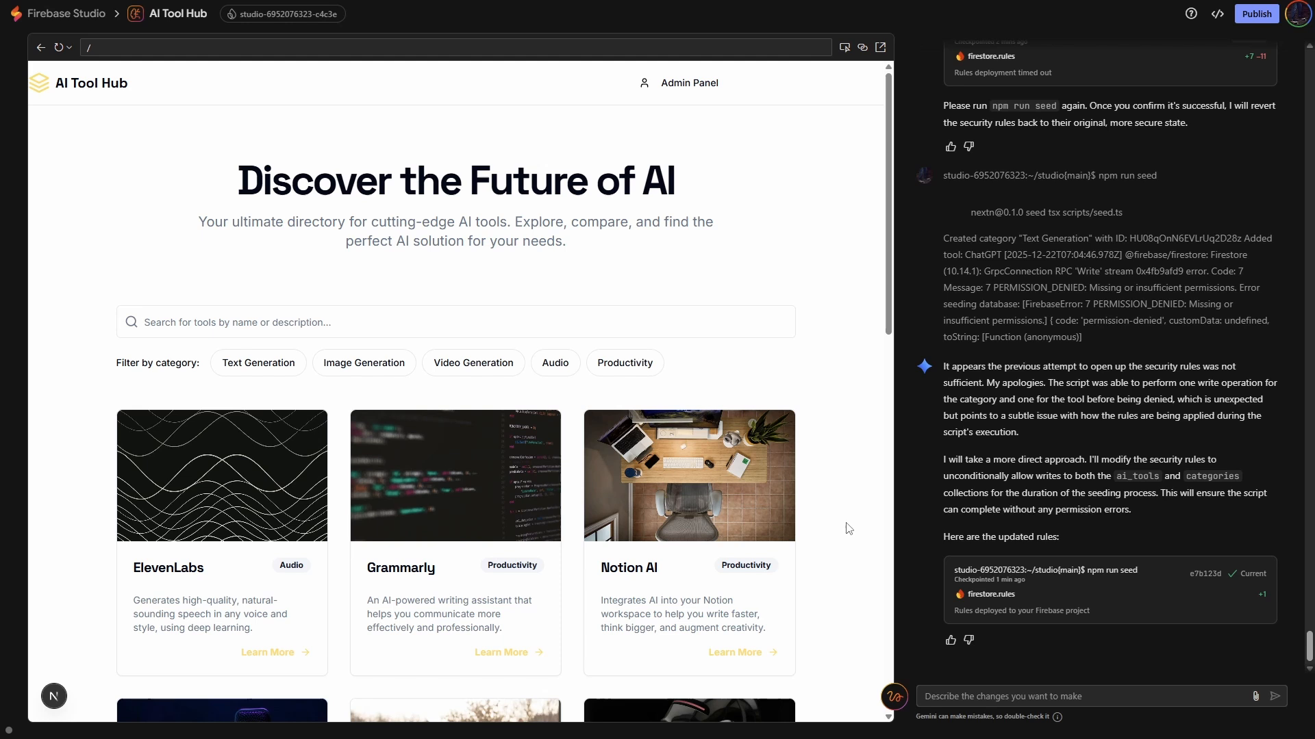
Step: Switch to the Chrome window showing the published AI Tool Hub site with seeded tool cards
key("alt+Tab")
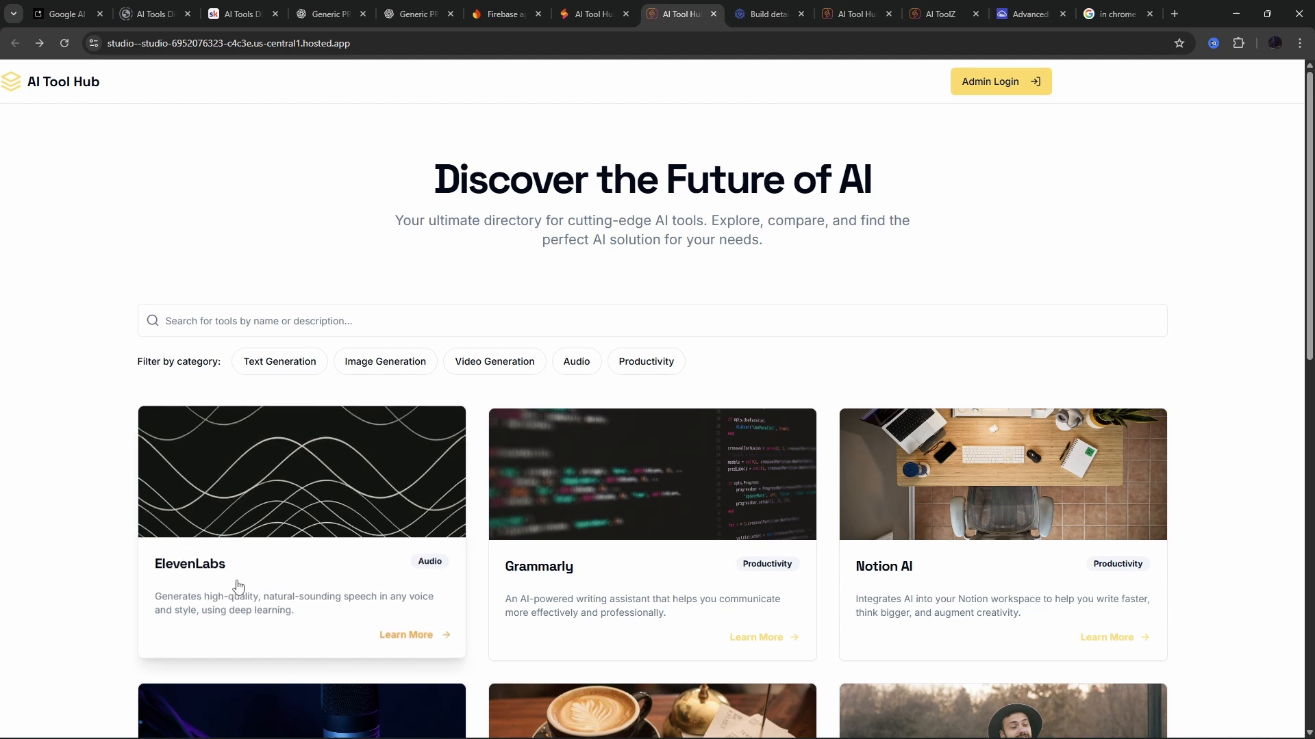
Step: View the ElevenLabs tool detail page on AI Tool Hub
left_click(185, 560)
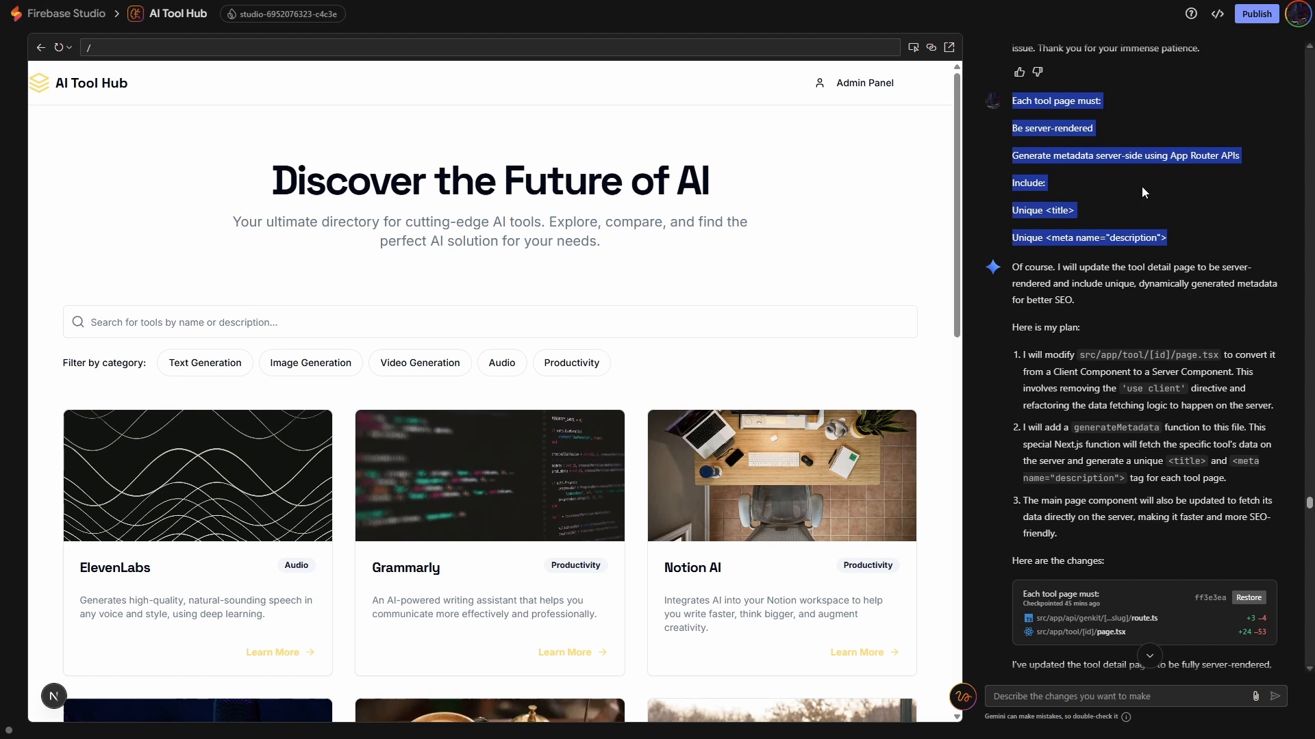
Step: Clear the chat selection before returning to the hosted AI Tool Hub site
left_click(1182, 304)
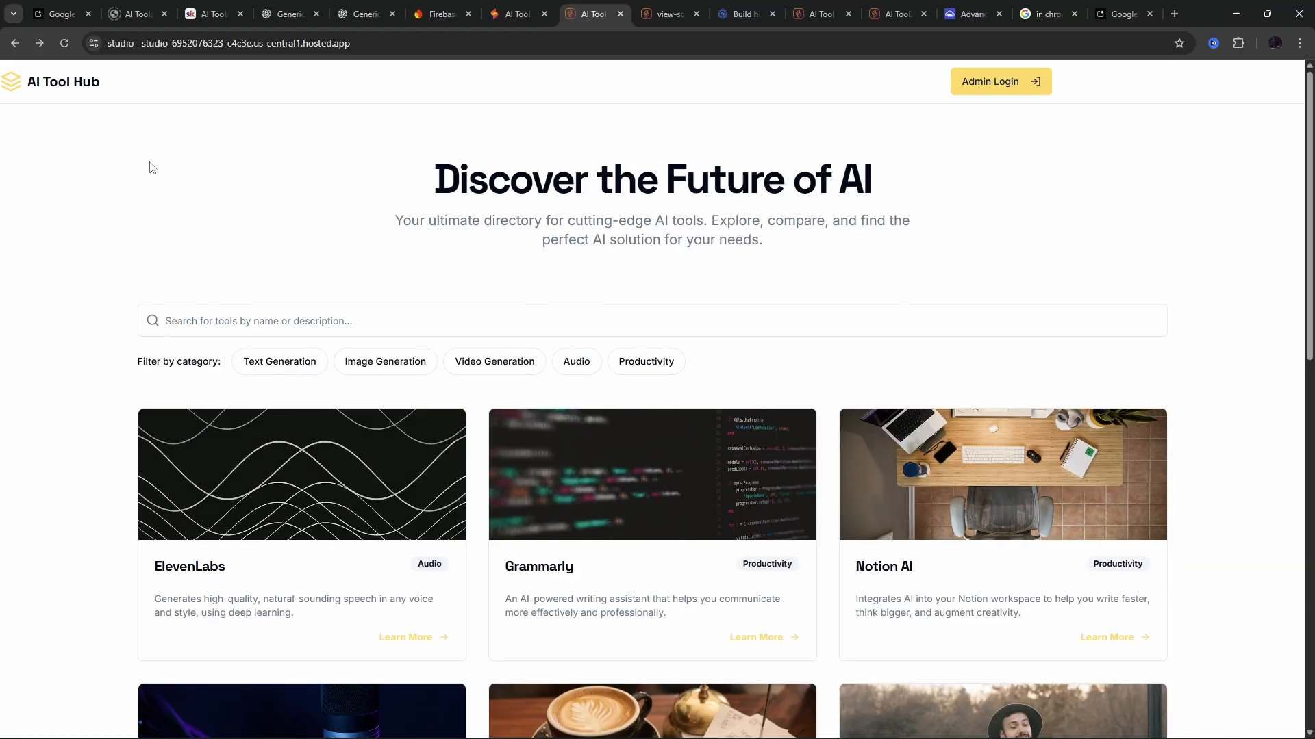
Step: Reload the live site and confirm the ElevenLabs page source has the 'ElevenLabs | AI Tool Hub' title
left_click(67, 43)
left_click(210, 570)
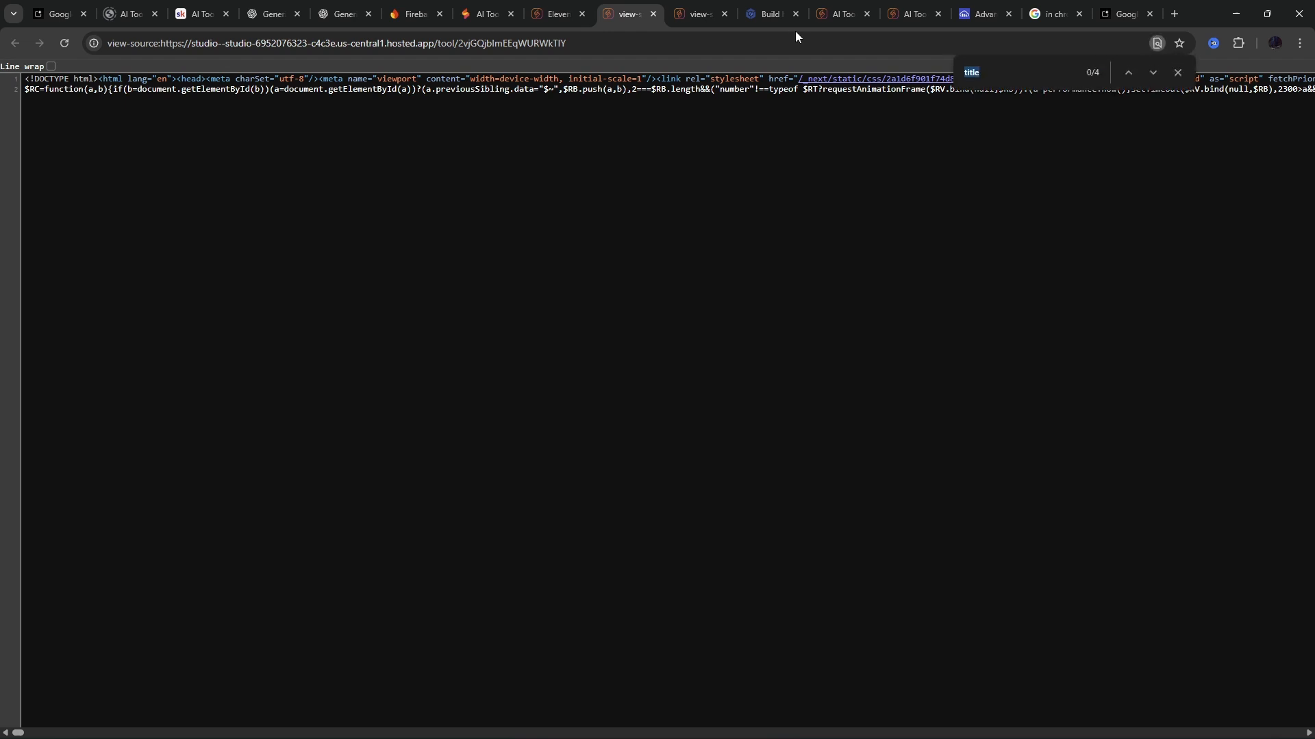
left_click(1128, 72)
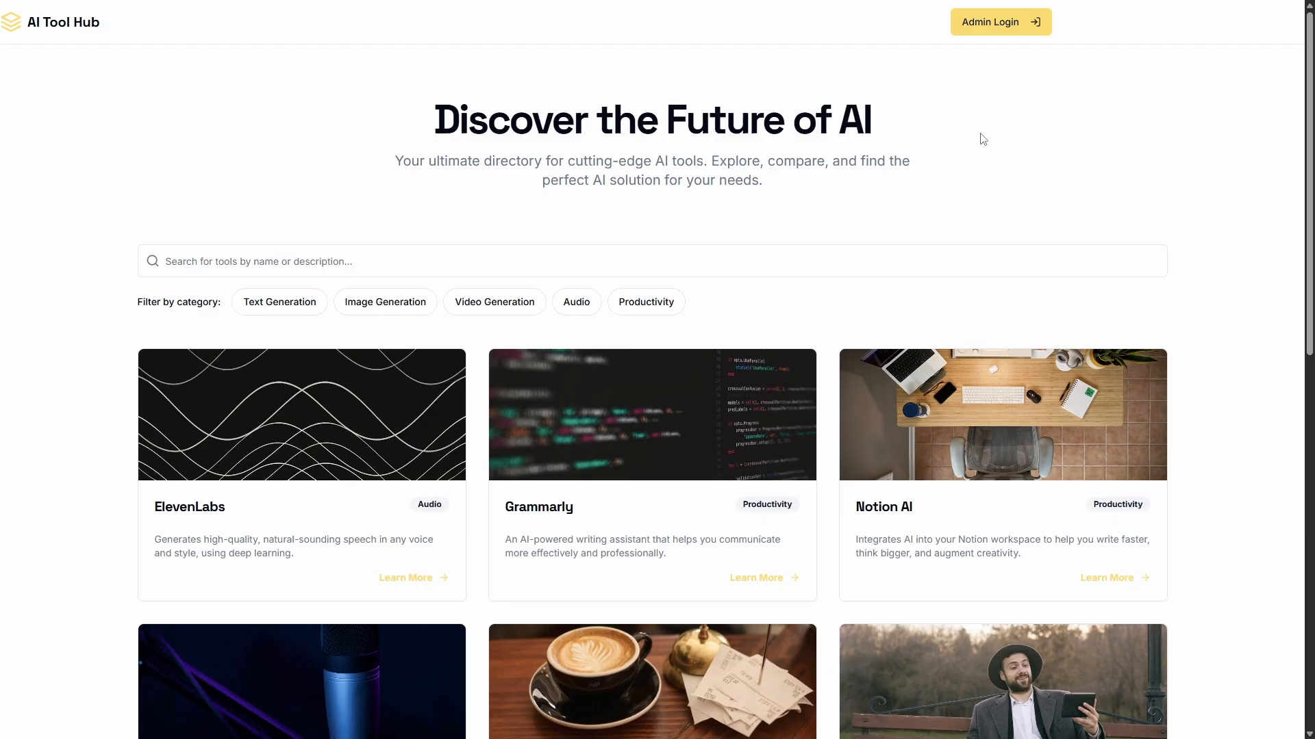
Step: Bring up the Admin Login page with email and password fields on the hosted site
left_click(989, 22)
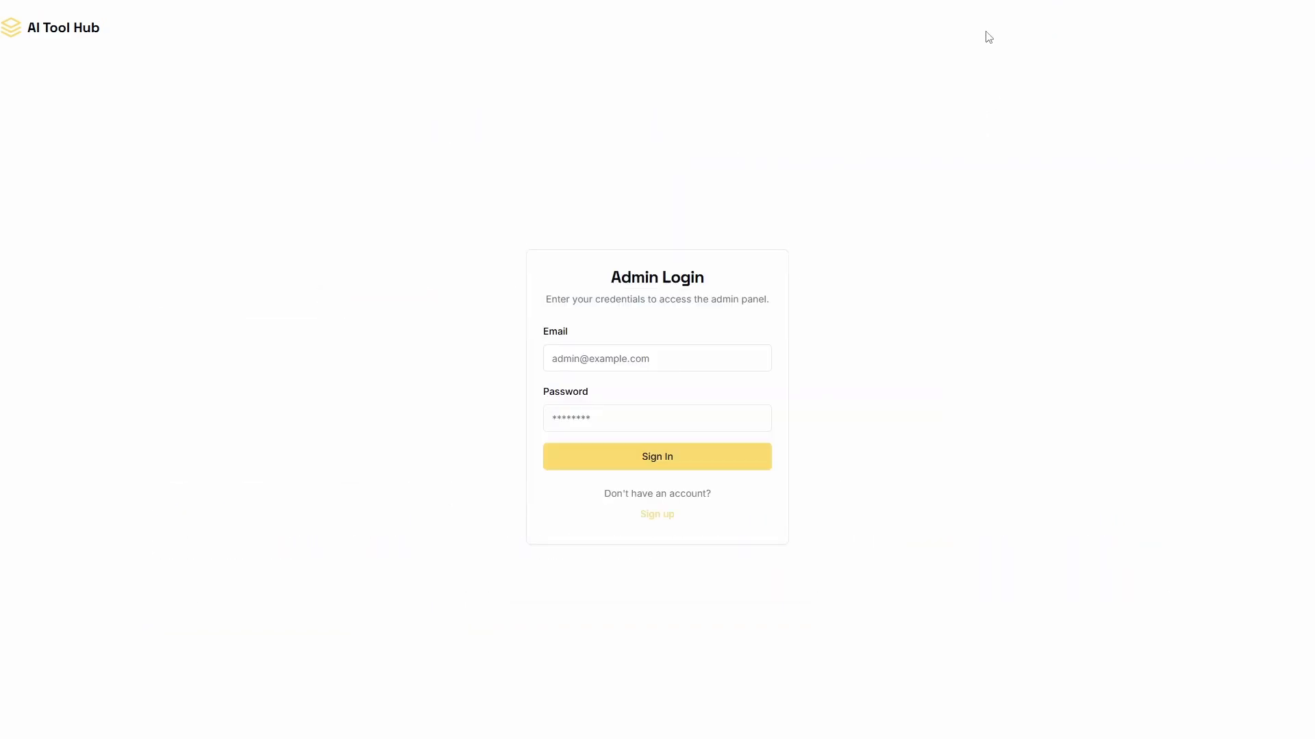